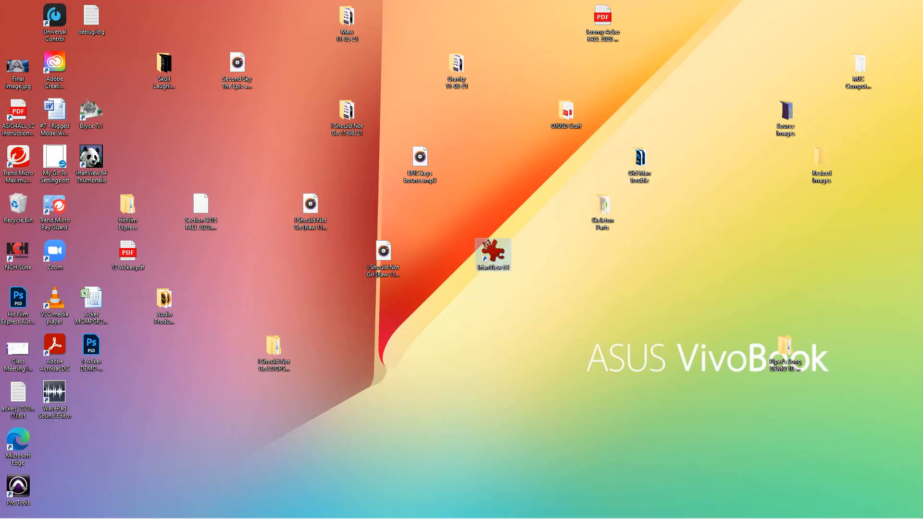
- Look through the images in the Source Images folder on the desktop and close the folder
{"action": "double_click", "coordinate": [785, 115]}
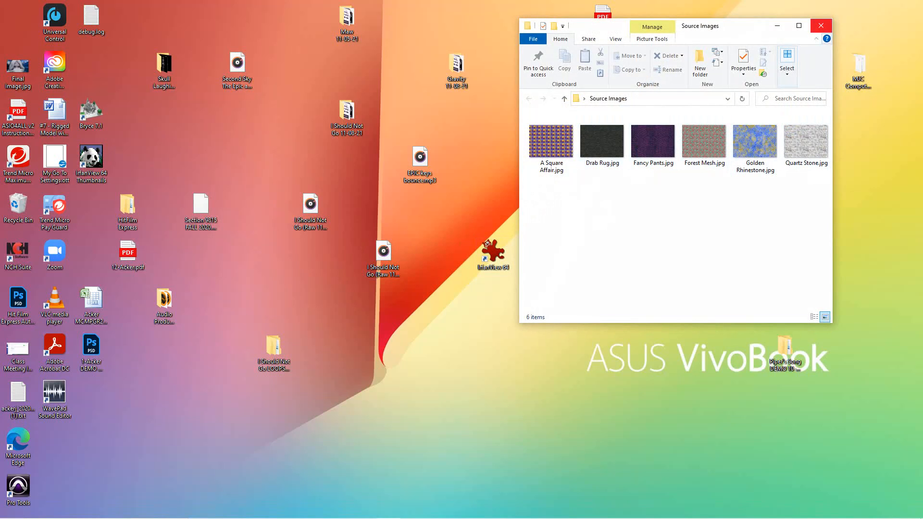
{"action": "left_click", "coordinate": [821, 25]}
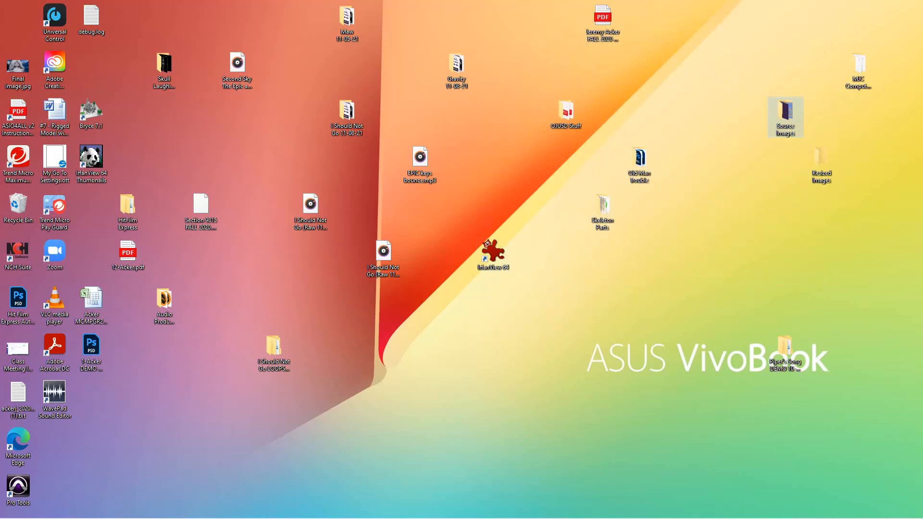
- Switch to IrfanView and start a batch conversion with all six images from the desktop's Source Images folder as input files
{"action": "double_click", "coordinate": [491, 252]}
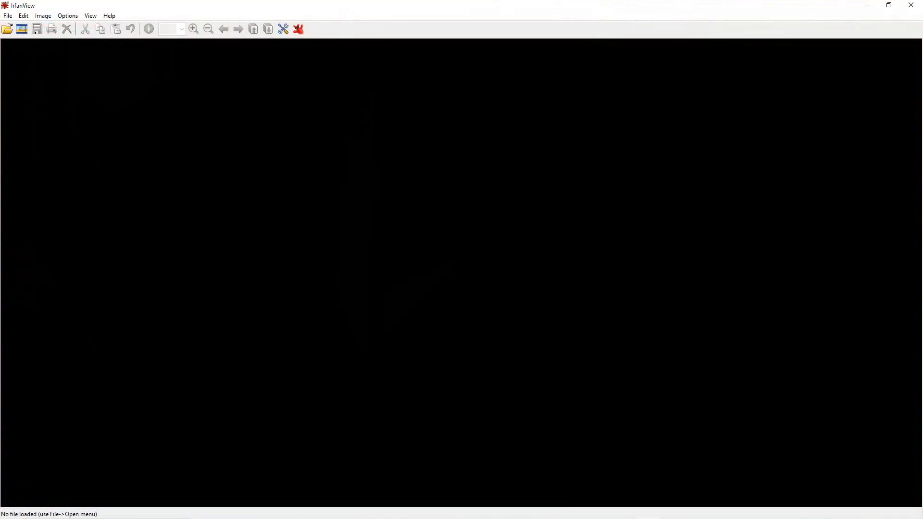
{"action": "left_click", "coordinate": [8, 15]}
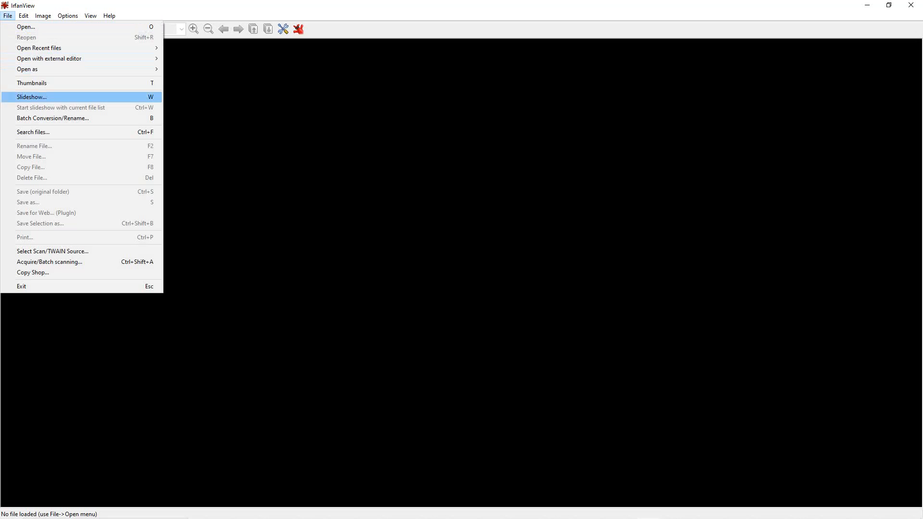
{"action": "key", "text": "Return"}
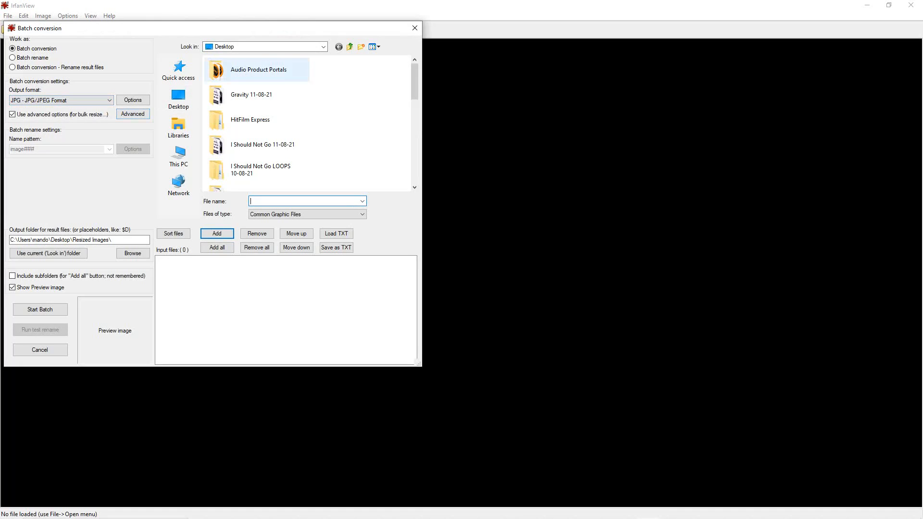
{"action": "left_click", "coordinate": [178, 99]}
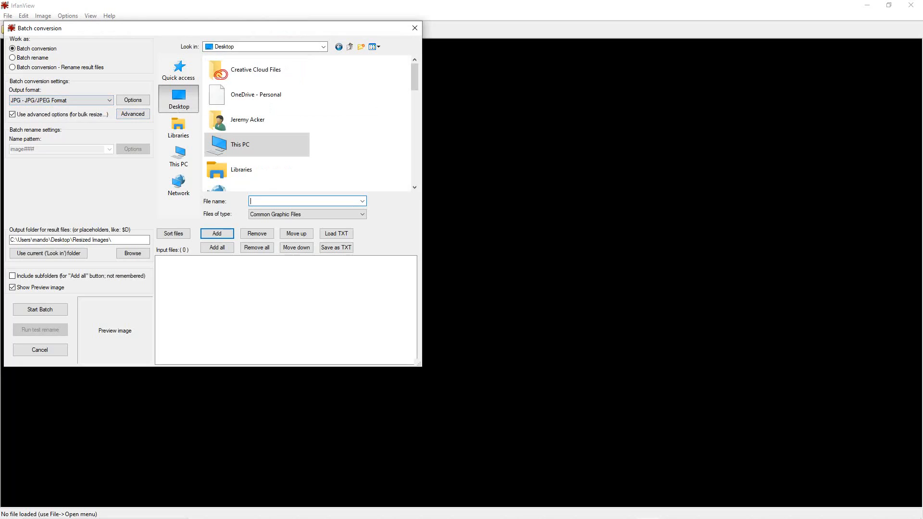
{"action": "left_click_drag", "start_coordinate": [414, 77], "coordinate": [415, 157]}
{"action": "left_click", "coordinate": [250, 144]}
{"action": "double_click", "coordinate": [268, 145]}
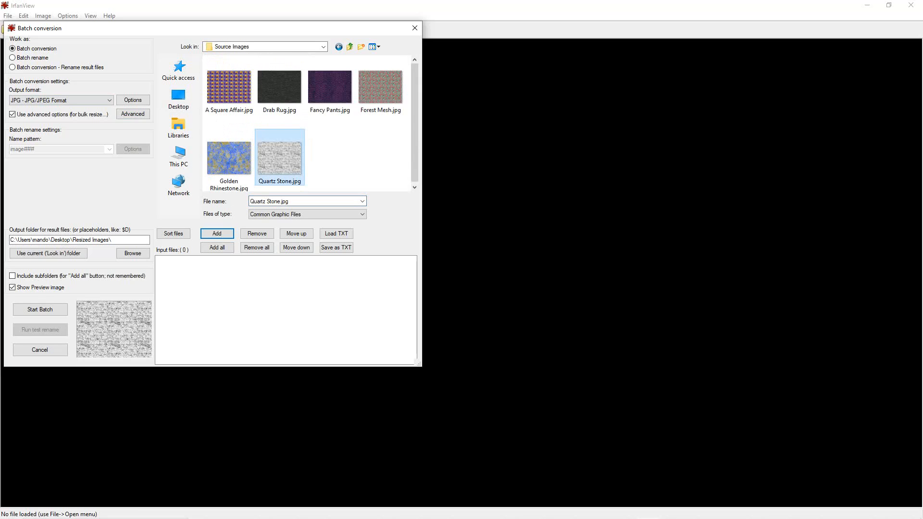
{"action": "left_click", "coordinate": [229, 92]}
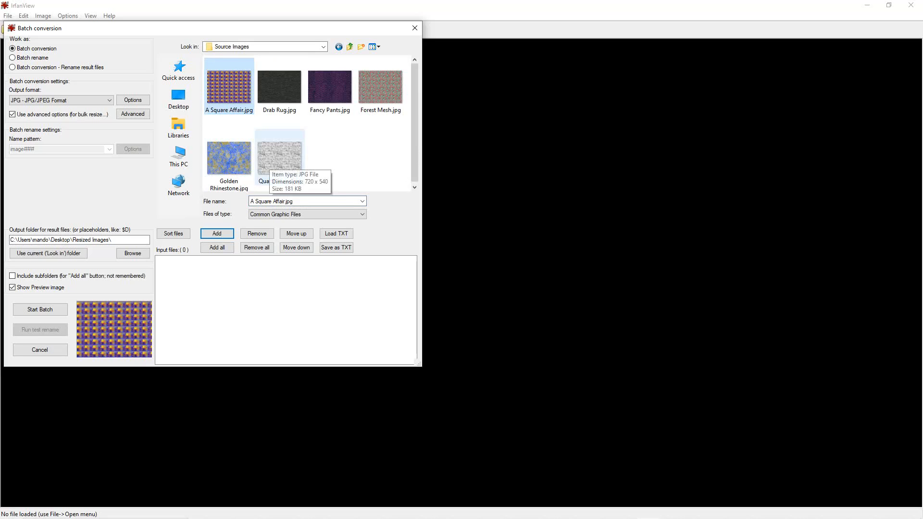
{"action": "left_click", "coordinate": [277, 159], "text": "shift"}
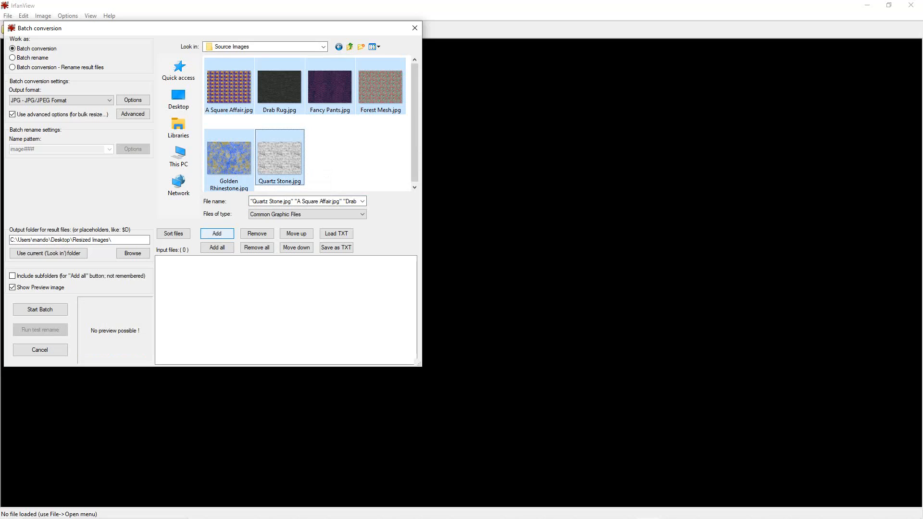
{"action": "left_click", "coordinate": [217, 234]}
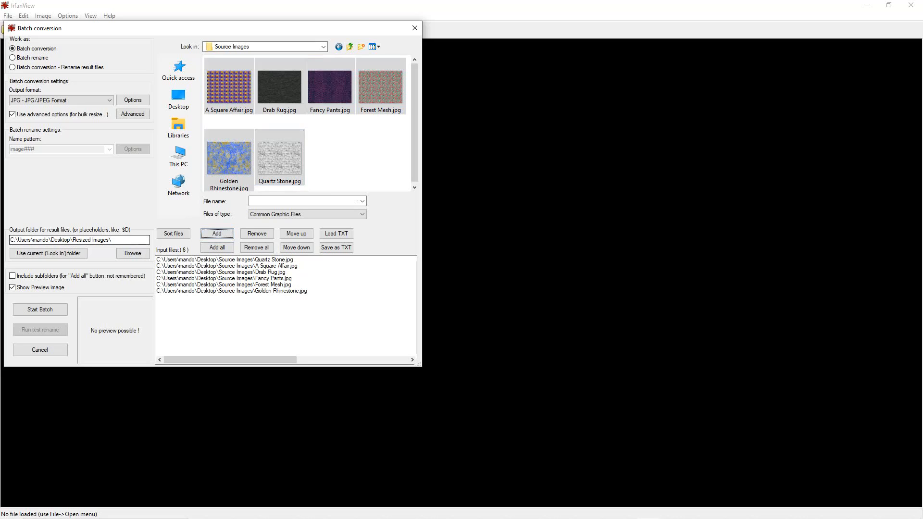
- Run the batch into the desktop's Resized Images folder with the advanced options resizing to 3.00 by 3.00 inches, aspect ratio preserved, and rotating left
{"action": "left_click", "coordinate": [133, 252]}
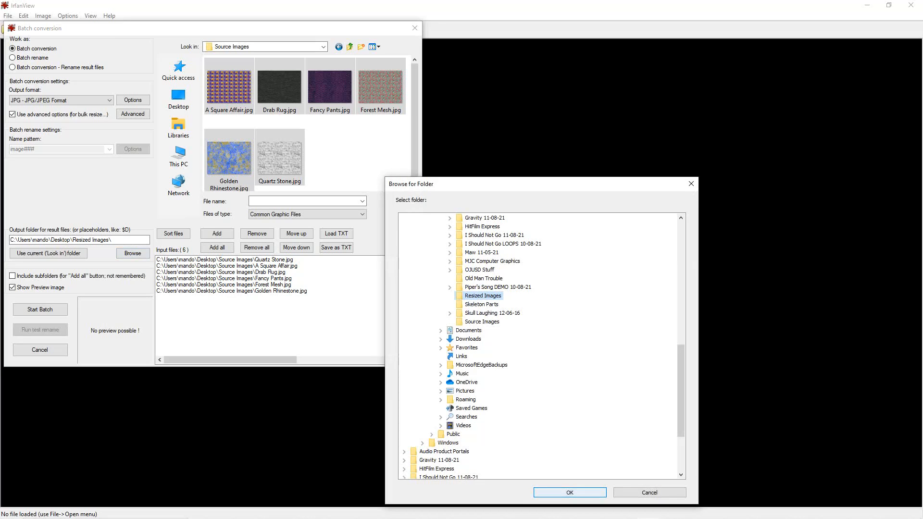
{"action": "left_click", "coordinate": [570, 492]}
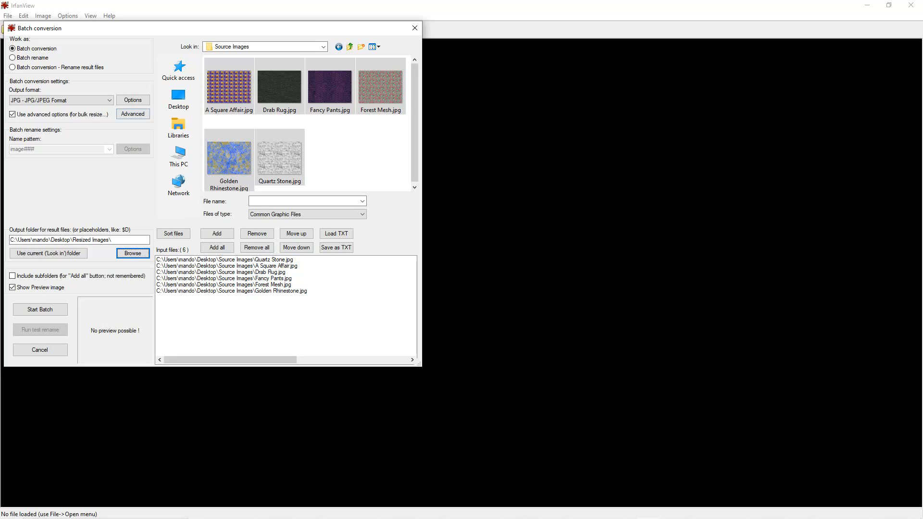
{"action": "left_click", "coordinate": [133, 114]}
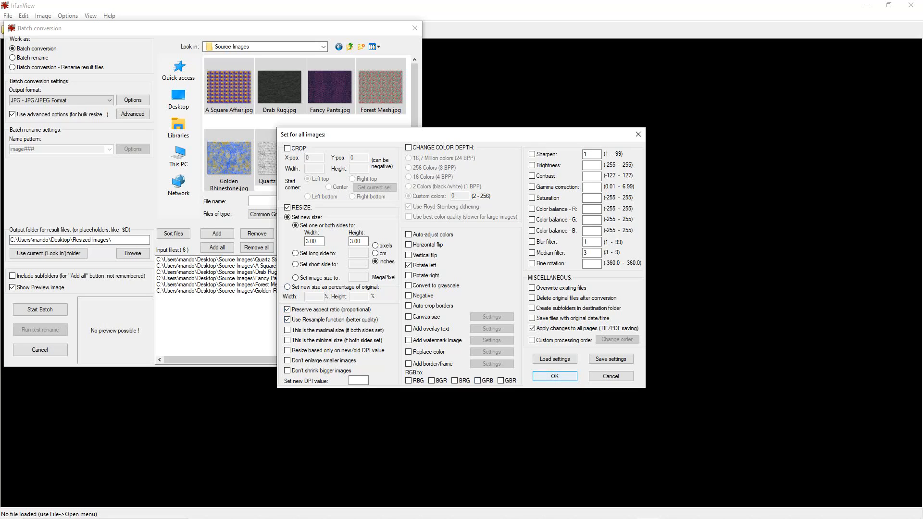
{"action": "key", "text": "Return"}
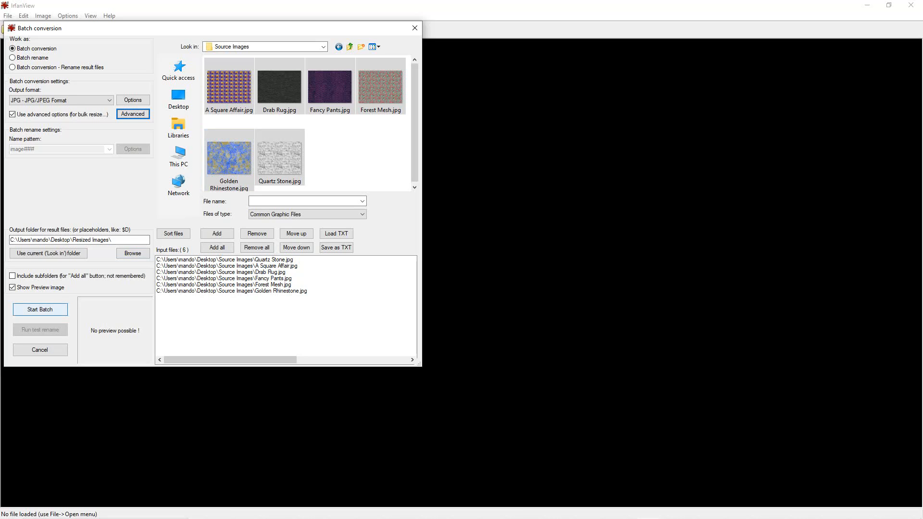
{"action": "left_click", "coordinate": [39, 309]}
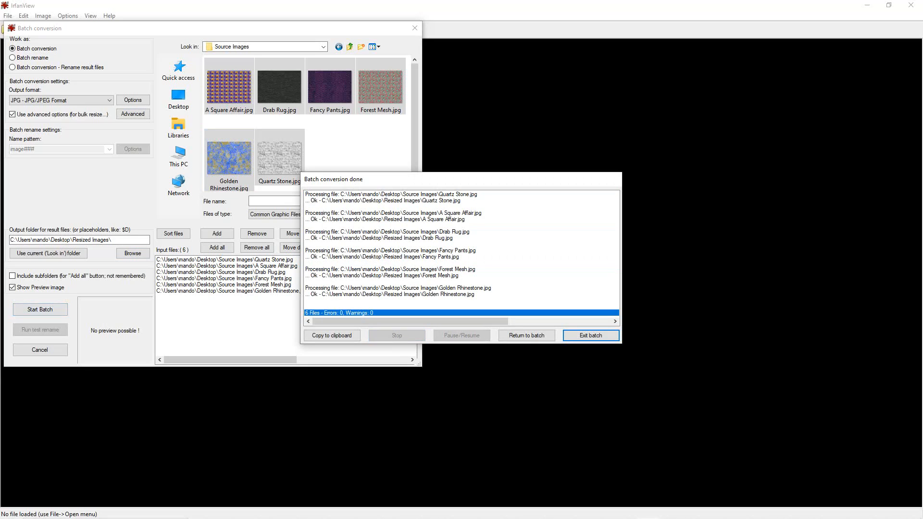
{"action": "left_click", "coordinate": [591, 335]}
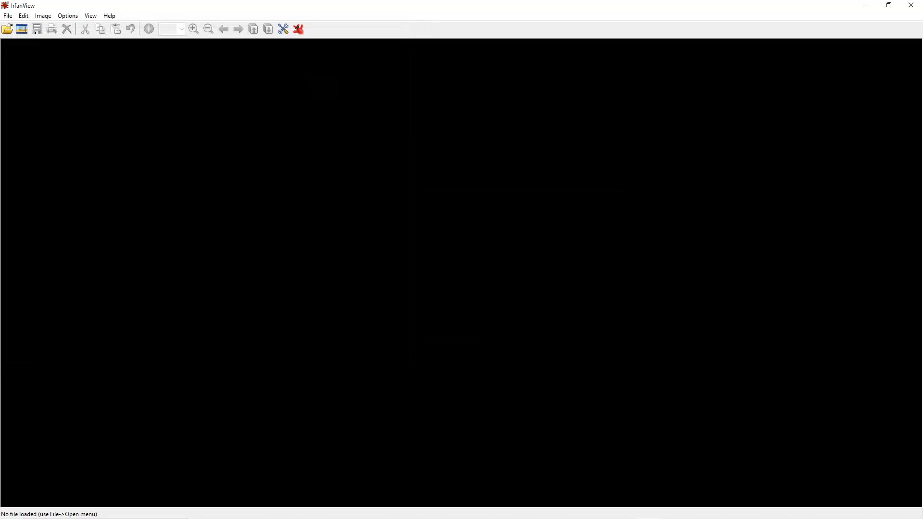
- Minimize IrfanView and check the converted images in the desktop's Resized Images folder
{"action": "left_click", "coordinate": [867, 5]}
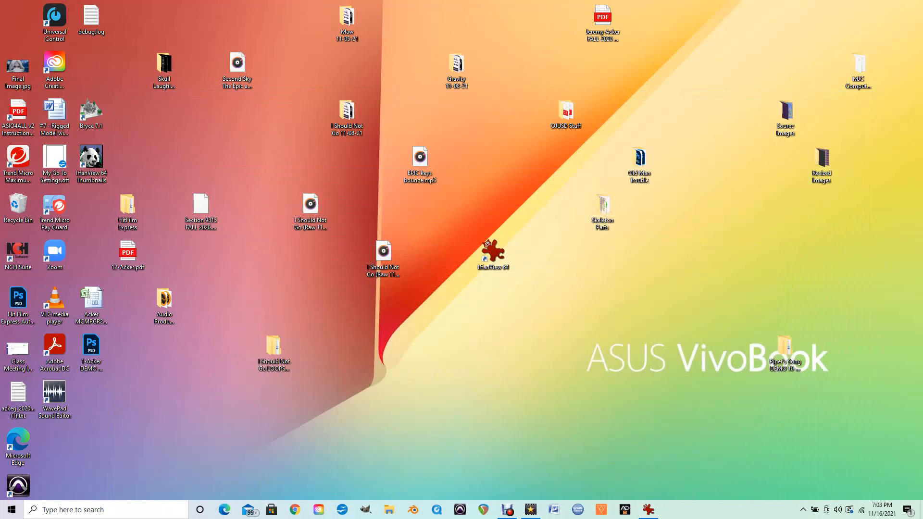
{"action": "double_click", "coordinate": [821, 158]}
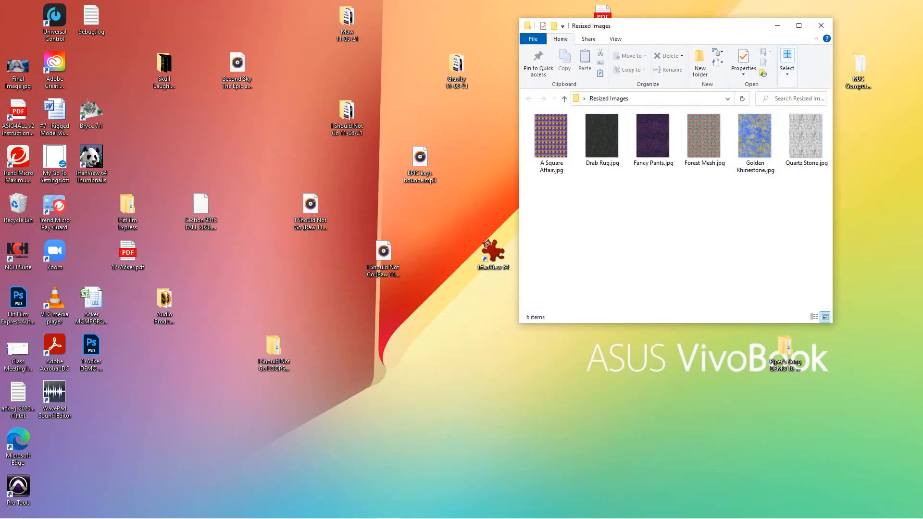
{"action": "left_click", "coordinate": [821, 25]}
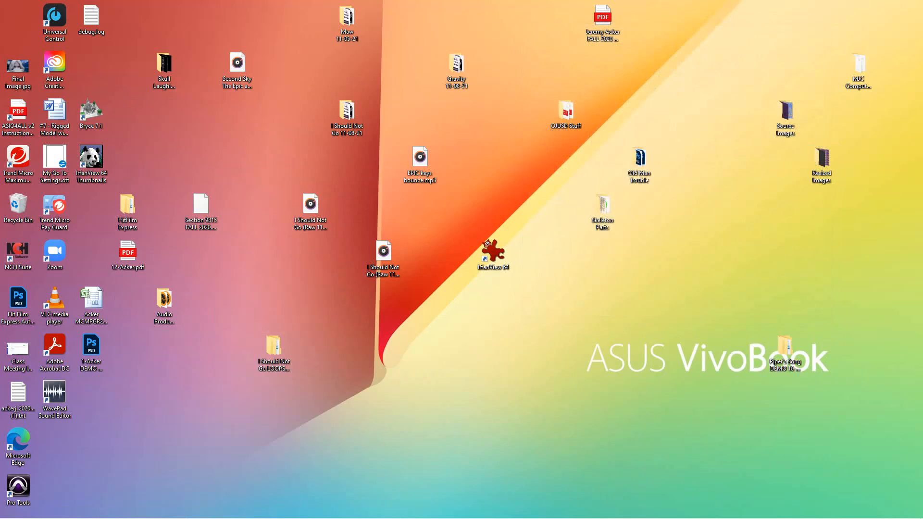
- Switch back to IrfanView and show the desktop's Resized Images folder as thumbnails
{"action": "double_click", "coordinate": [488, 243]}
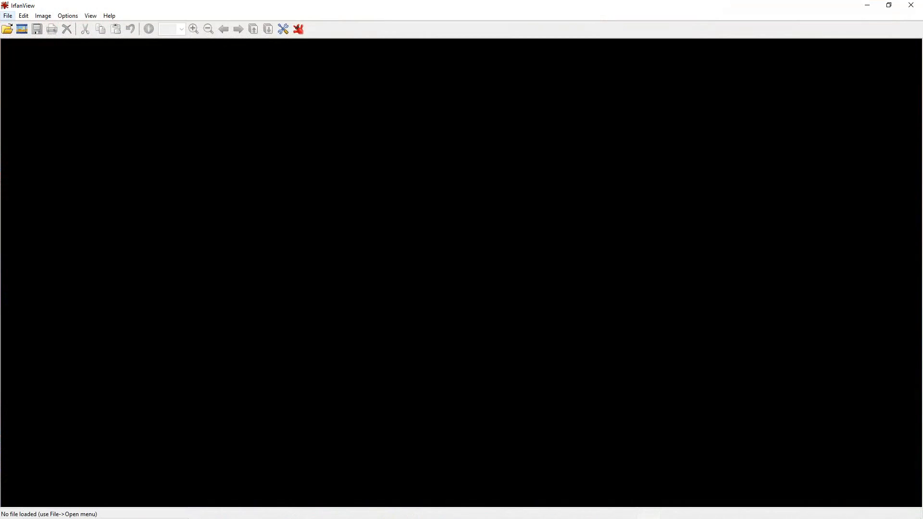
{"action": "left_click", "coordinate": [8, 16]}
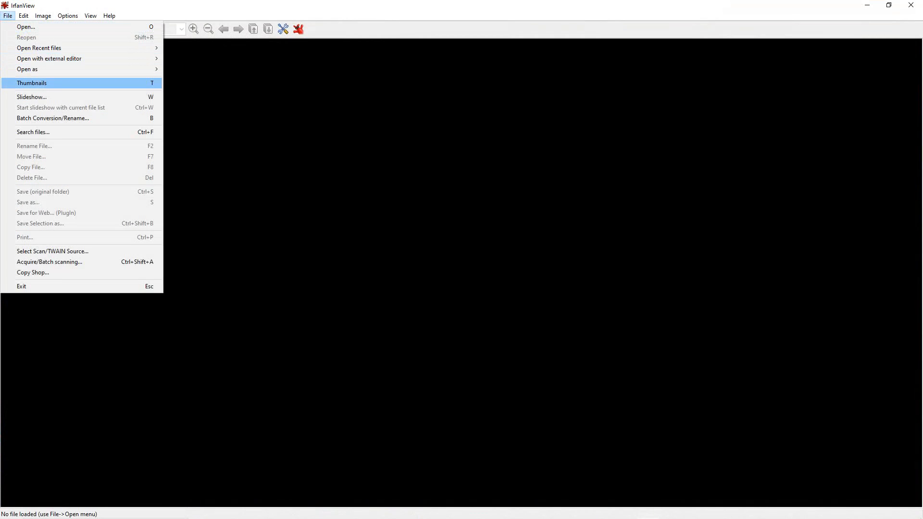
{"action": "key", "text": "Return"}
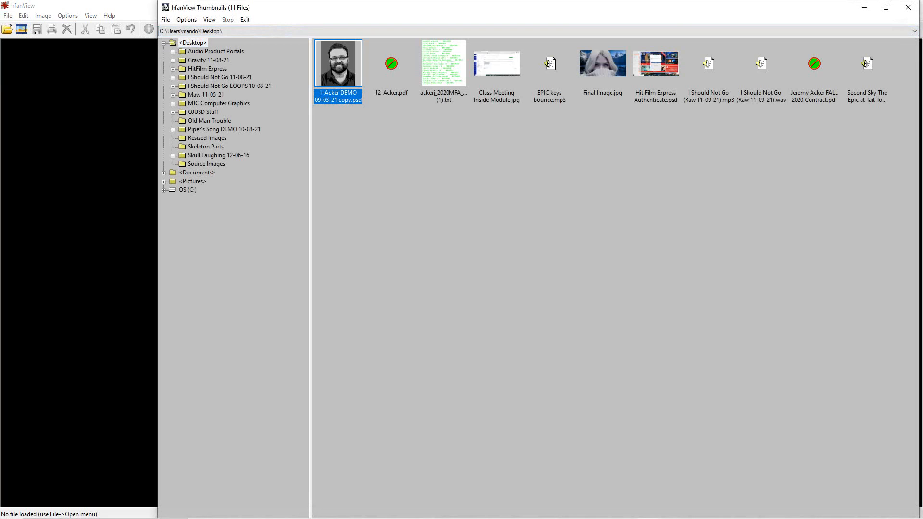
{"action": "left_click", "coordinate": [206, 138]}
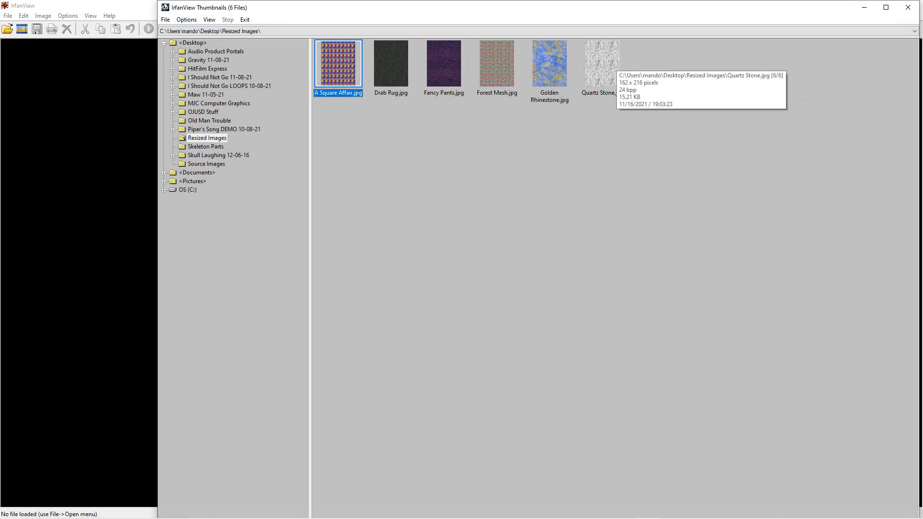
- Start a contact sheet from all six thumbnails in the Resized Images folder
{"action": "key", "text": "ctrl+a"}
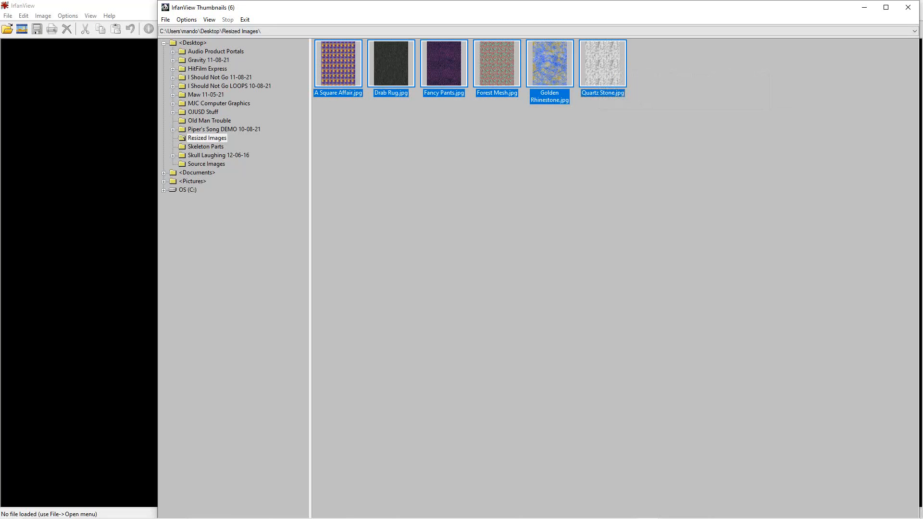
{"action": "left_click", "coordinate": [602, 192]}
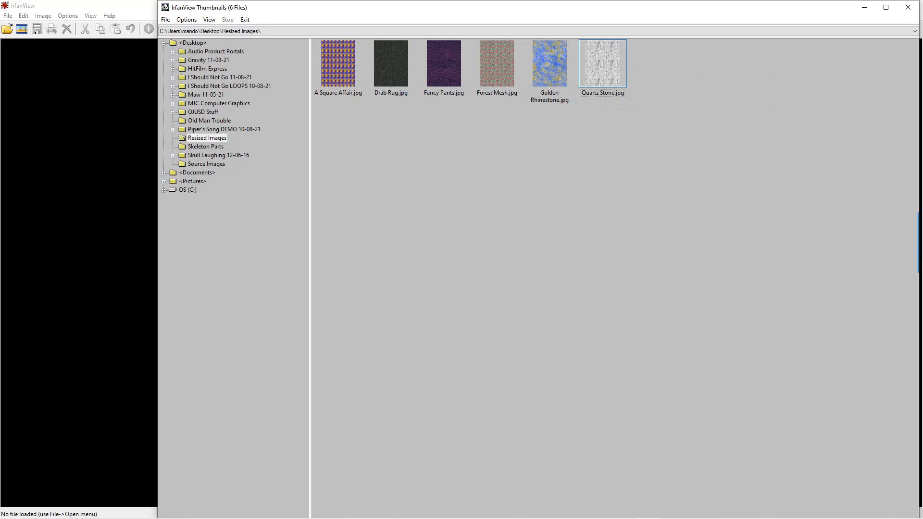
{"action": "left_click", "coordinate": [338, 64]}
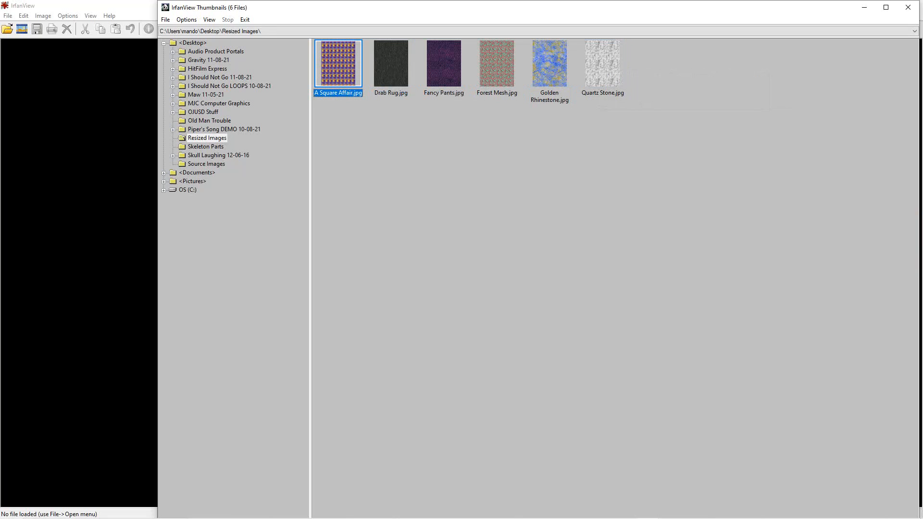
{"action": "key", "text": "ctrl+a"}
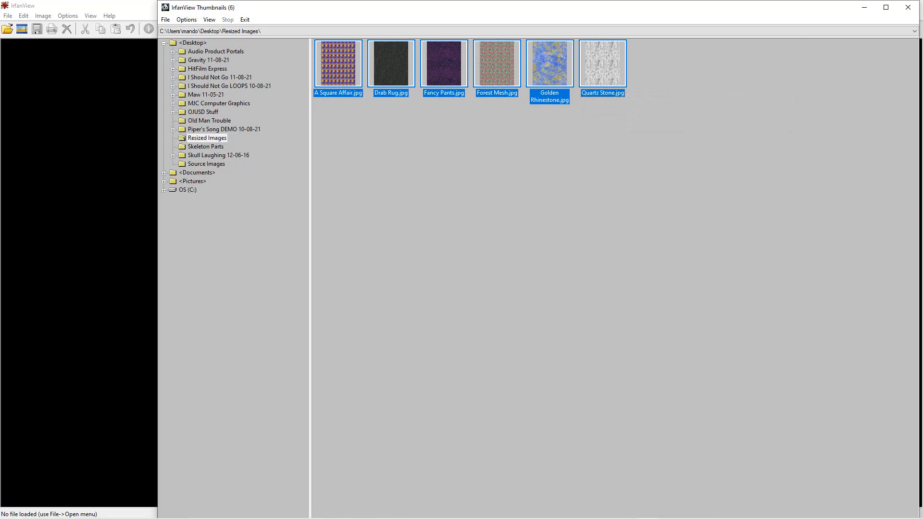
{"action": "left_click", "coordinate": [166, 20]}
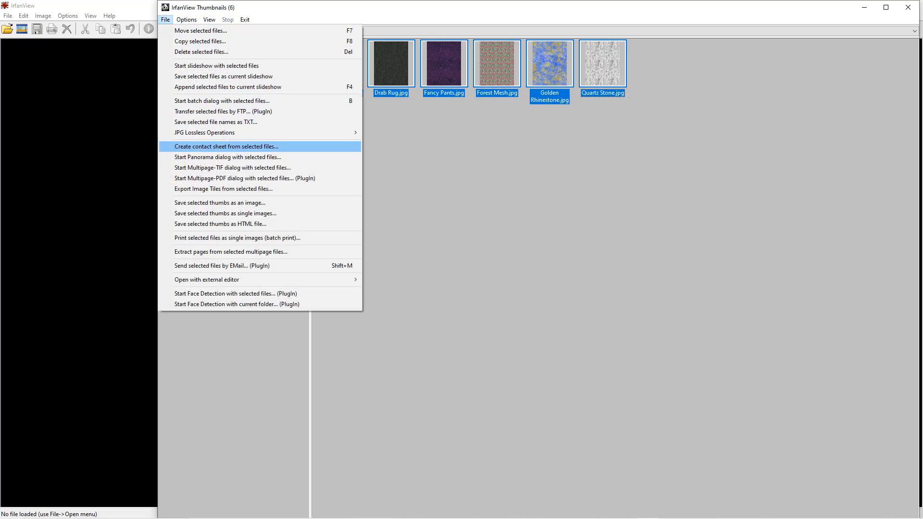
{"action": "key", "text": "Return"}
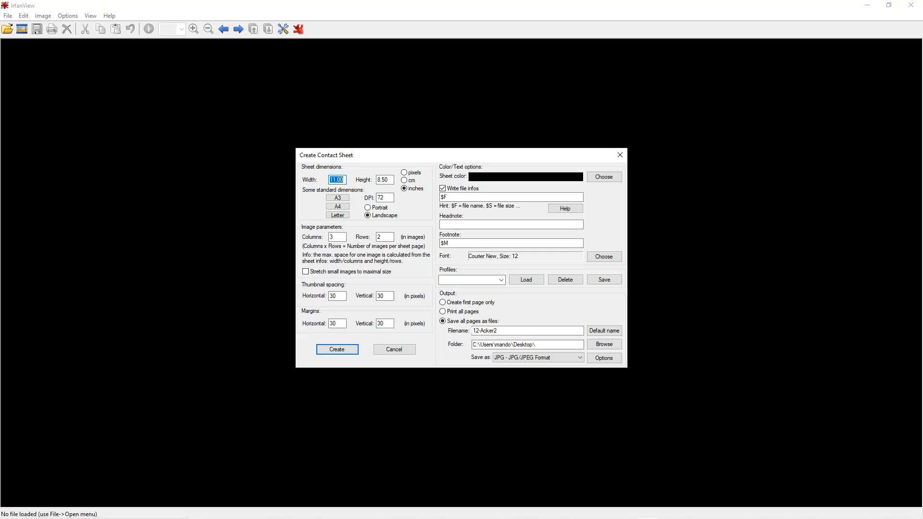
- Set the contact sheet's resolution to 300 DPI and its sheet color to white
{"action": "double_click", "coordinate": [382, 197]}
{"action": "type", "text": "300"}
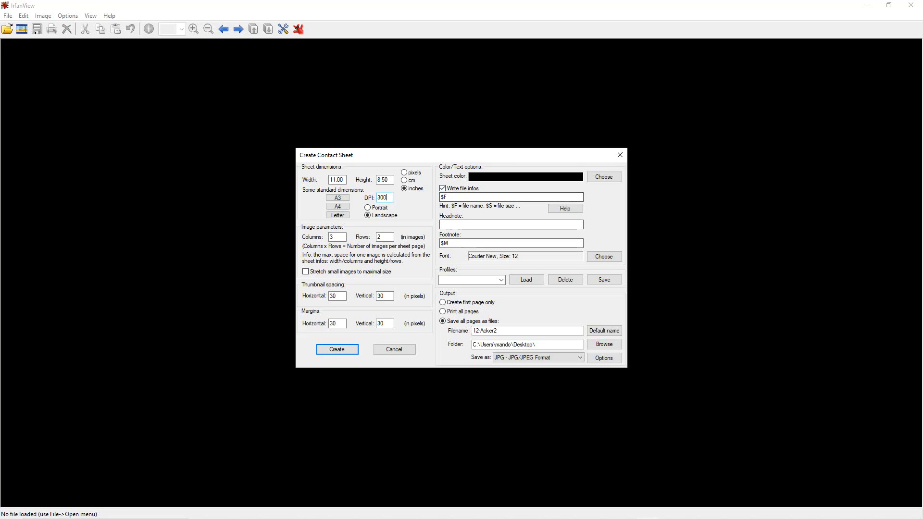
{"action": "left_click", "coordinate": [604, 177]}
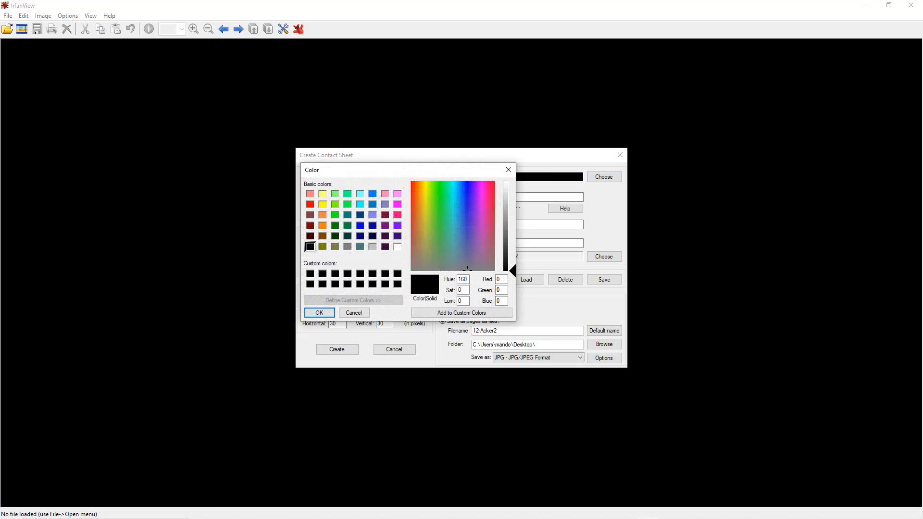
{"action": "left_click", "coordinate": [398, 247]}
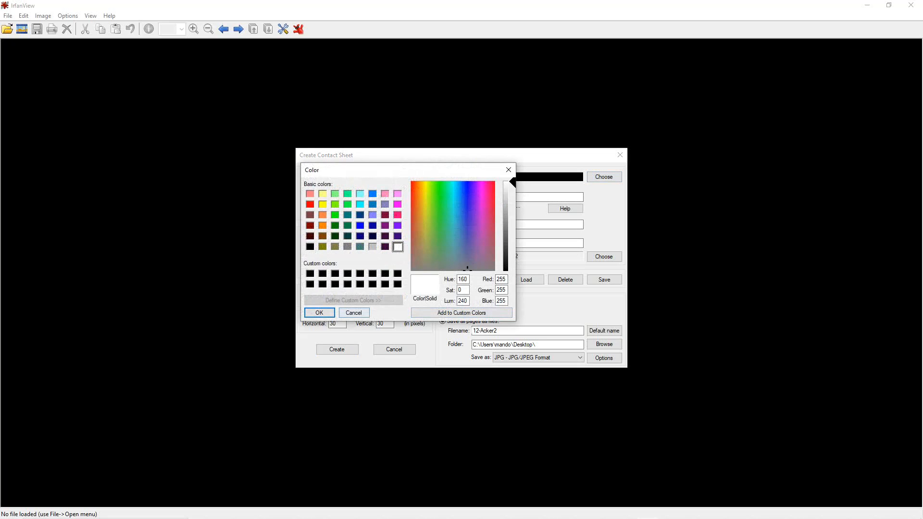
{"action": "left_click", "coordinate": [319, 312]}
- Change the contact sheet's font color to black
{"action": "left_click", "coordinate": [604, 257]}
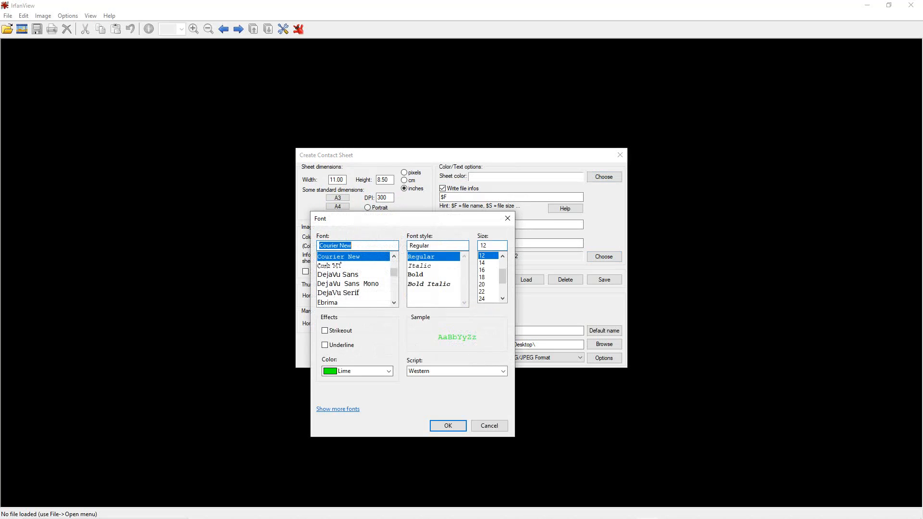
{"action": "left_click", "coordinate": [356, 371]}
{"action": "left_click", "coordinate": [346, 380]}
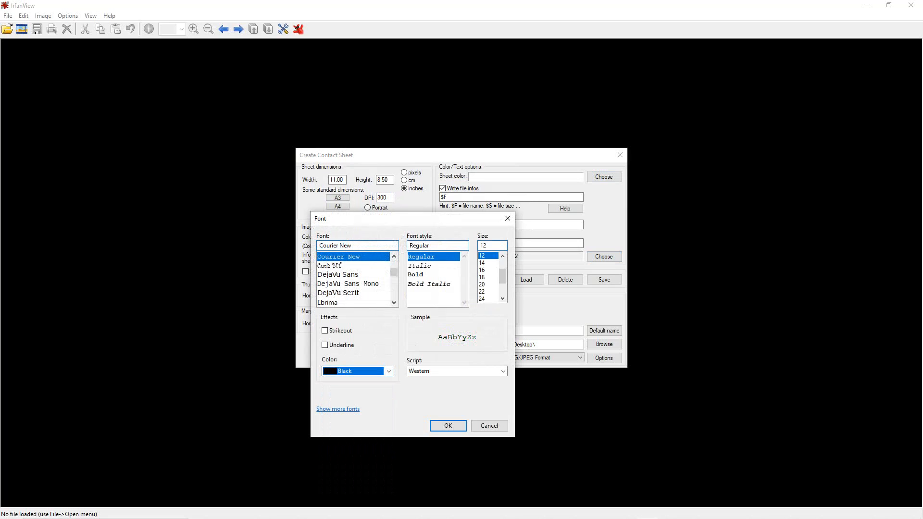
{"action": "left_click", "coordinate": [448, 426]}
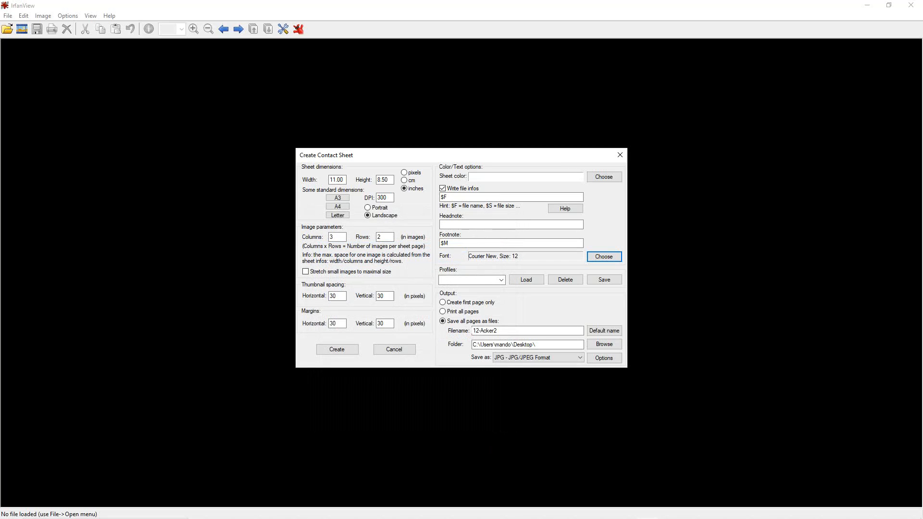
- Name the output file "12-" followed by the owner's surname and create the contact sheet
{"action": "left_click_drag", "start_coordinate": [501, 331], "coordinate": [472, 331]}
{"action": "type", "text": "12-Acker"}
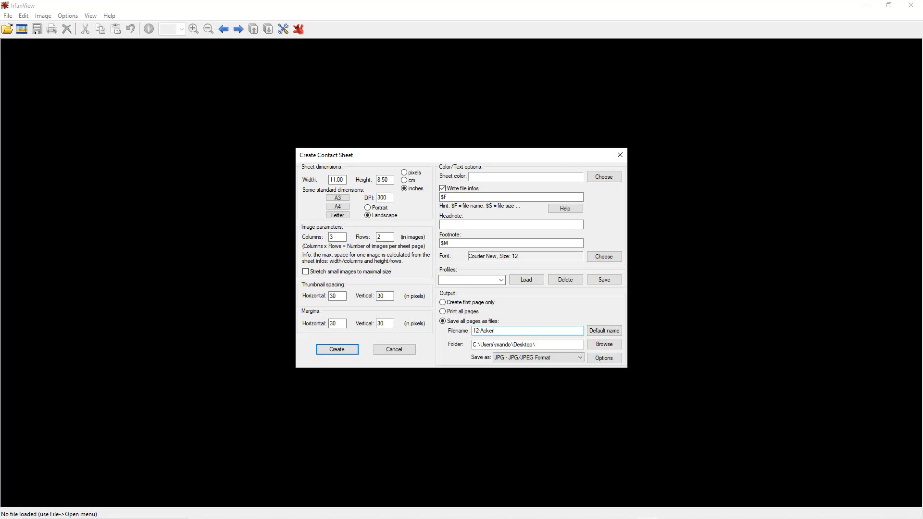
{"action": "key", "text": "Return"}
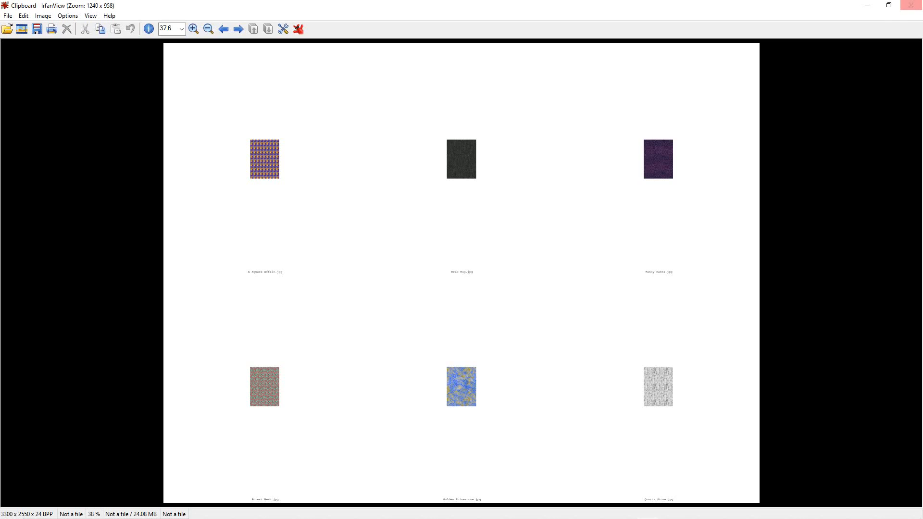
- Close the generated sheet and start another contact sheet from the selected thumbnails, with the resolution set to 72 DPI
{"action": "left_click", "coordinate": [911, 5]}
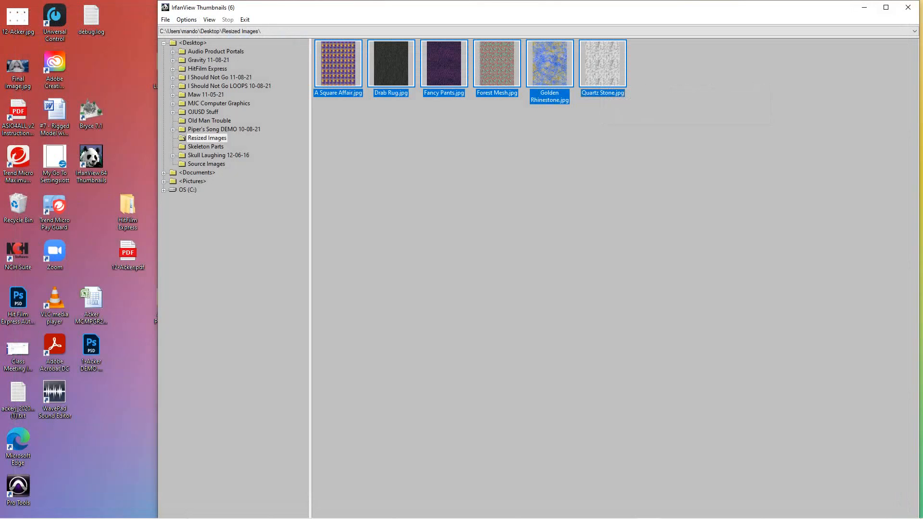
{"action": "left_click", "coordinate": [165, 20]}
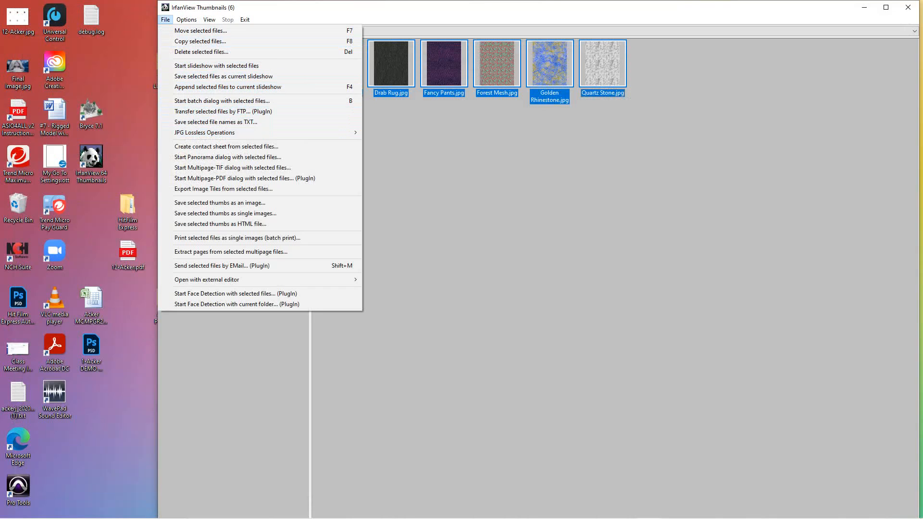
{"action": "left_click", "coordinate": [226, 147]}
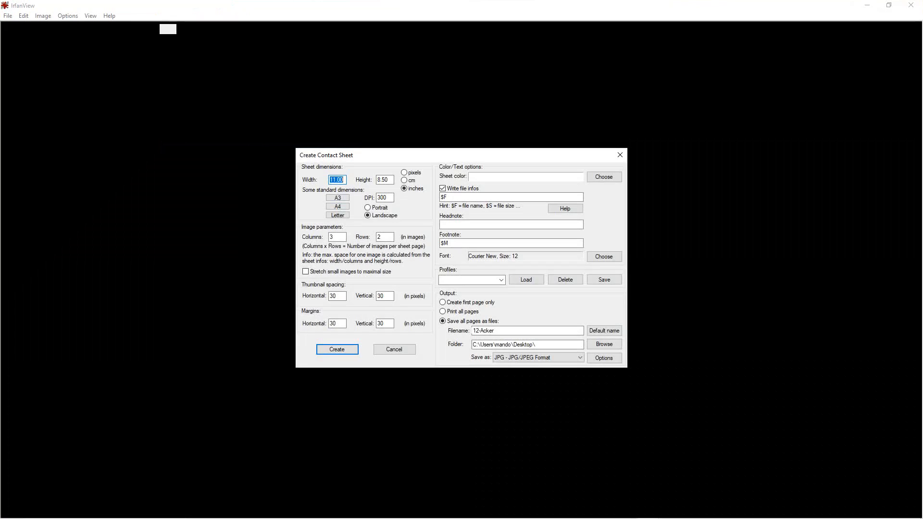
{"action": "left_click", "coordinate": [338, 180]}
{"action": "double_click", "coordinate": [382, 198]}
{"action": "type", "text": "72"}
- Set the horizontal and vertical thumbnail spacing and margins to 15 pixels and create the sheet, replacing the existing file
{"action": "double_click", "coordinate": [333, 296]}
{"action": "type", "text": "15"}
{"action": "key", "text": "Tab"}
{"action": "type", "text": "15"}
{"action": "key", "text": "Tab"}
{"action": "type", "text": "15"}
{"action": "key", "text": "Tab"}
{"action": "type", "text": "15"}
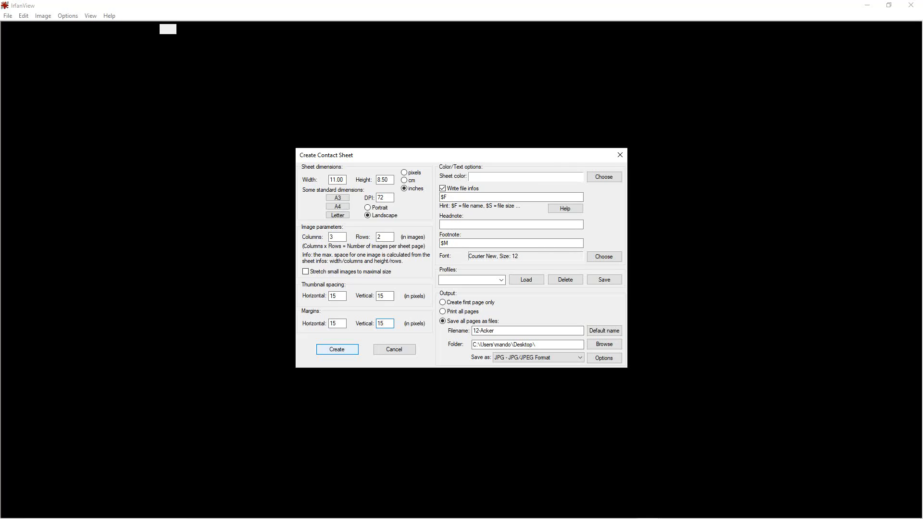
{"action": "key", "text": "Return"}
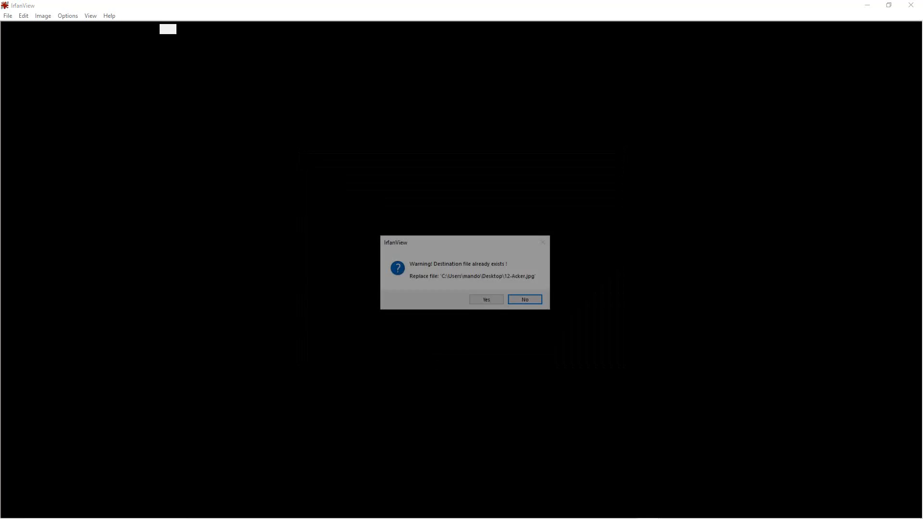
{"action": "key", "text": "Tab"}
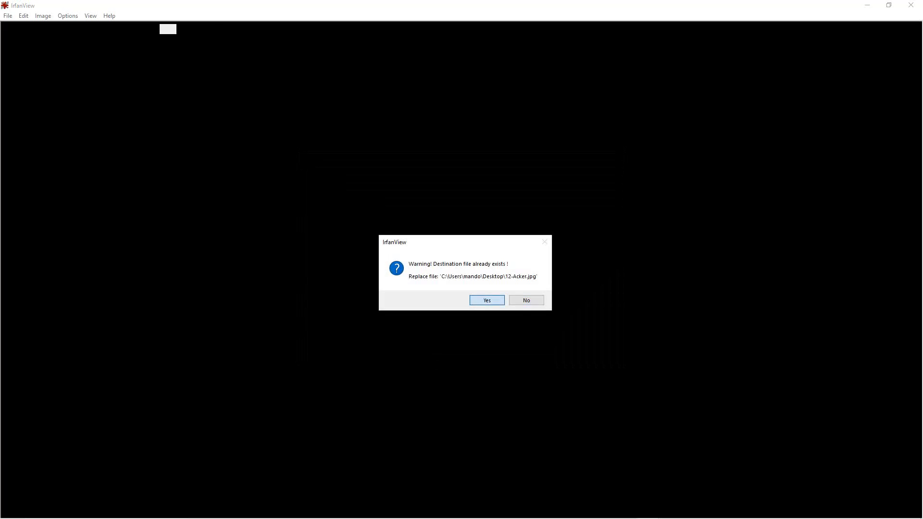
{"action": "key", "text": "Return"}
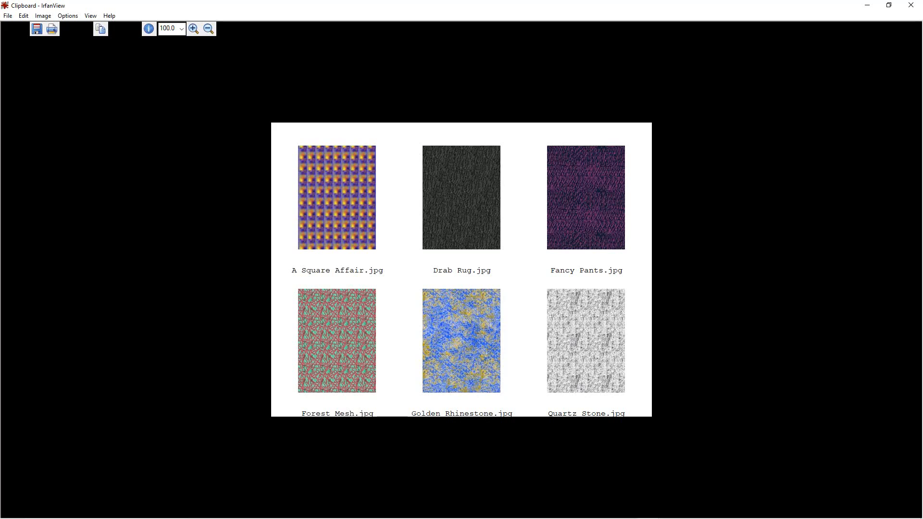
- Close the generated sheet and reopen the contact sheet settings for the six selected thumbnails
{"action": "left_click", "coordinate": [911, 5]}
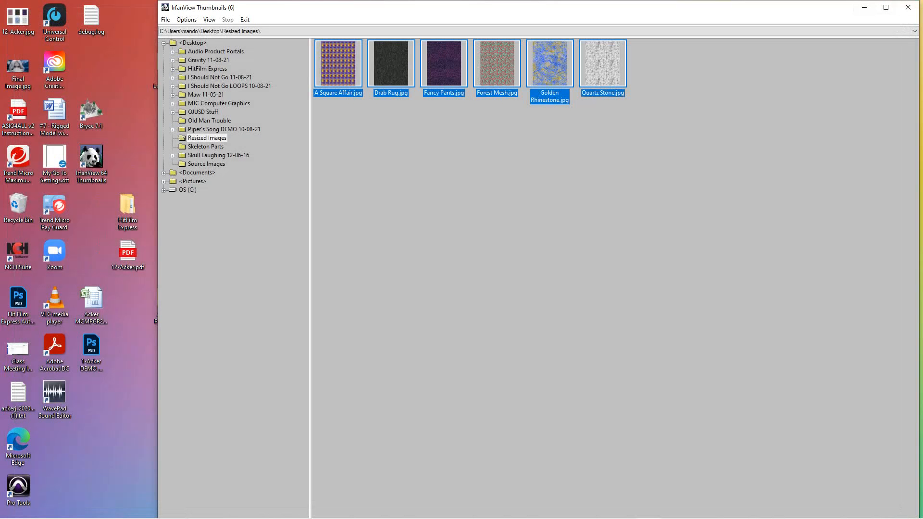
{"action": "left_click", "coordinate": [166, 19]}
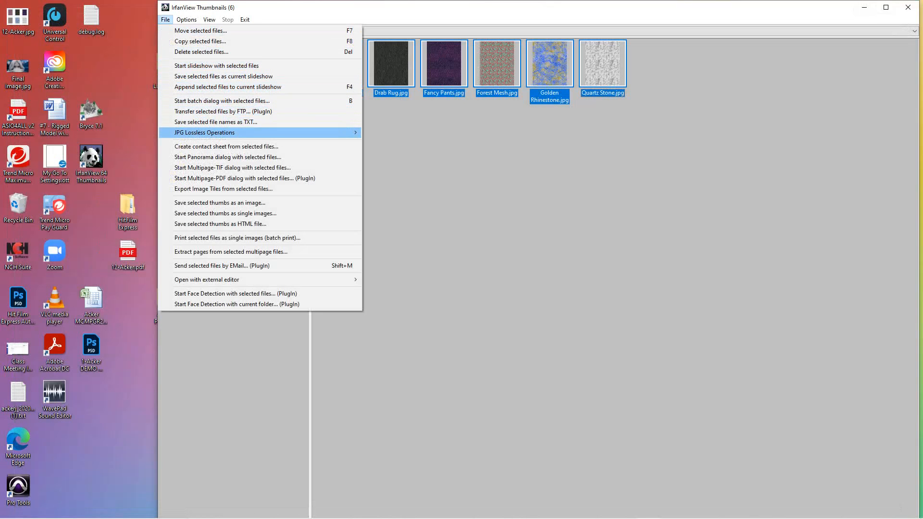
{"action": "left_click", "coordinate": [226, 146]}
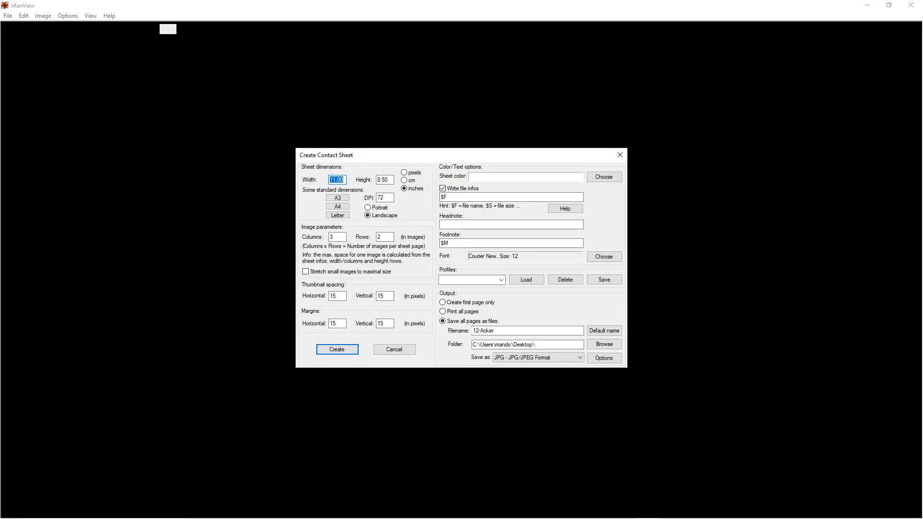
- Set the horizontal and vertical margins and thumbnail spacing to 12 pixels and create the sheet, replacing the existing file
{"action": "double_click", "coordinate": [334, 323]}
{"action": "type", "text": "12"}
{"action": "key", "text": "Tab"}
{"action": "type", "text": "12"}
{"action": "double_click", "coordinate": [334, 296]}
{"action": "type", "text": "12"}
{"action": "key", "text": "Tab"}
{"action": "type", "text": "12"}
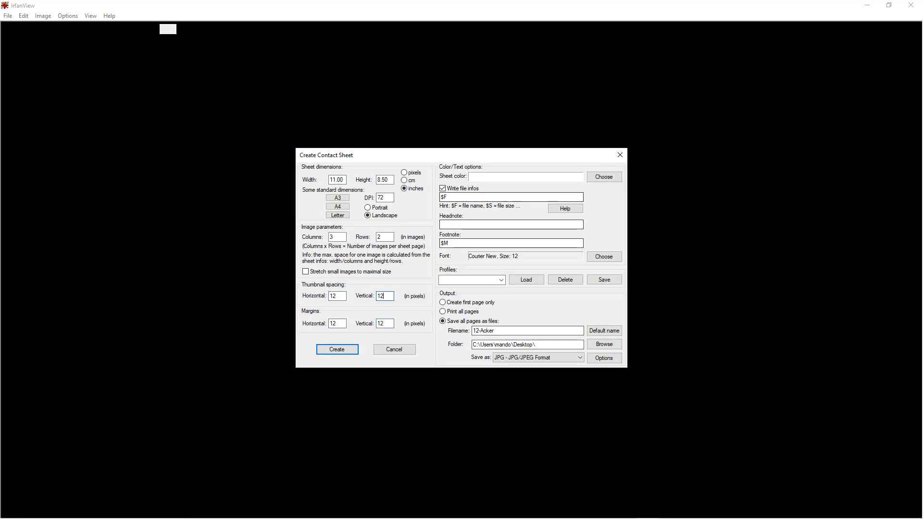
{"action": "key", "text": "Return"}
{"action": "key", "text": "Left"}
{"action": "key", "text": "Return"}
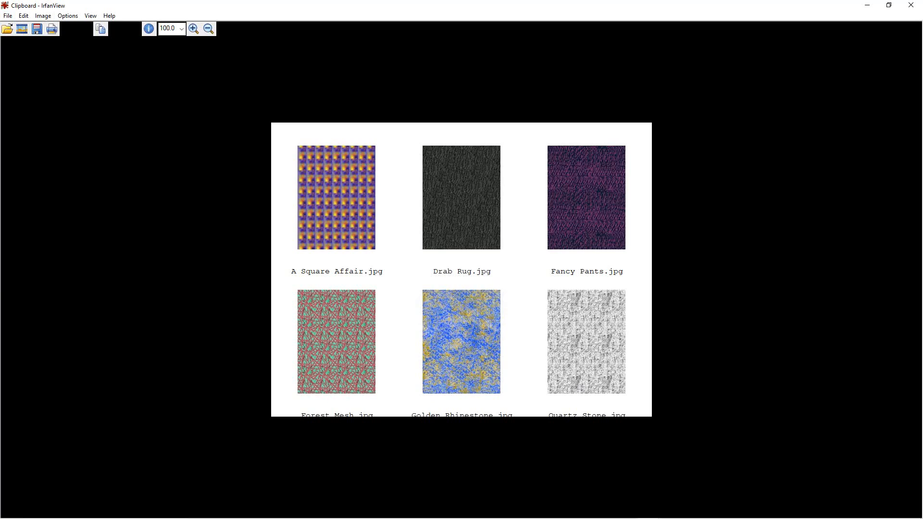
- Return to the Resized Images thumbnails and start another contact sheet from the selected files
{"action": "left_click", "coordinate": [8, 16]}
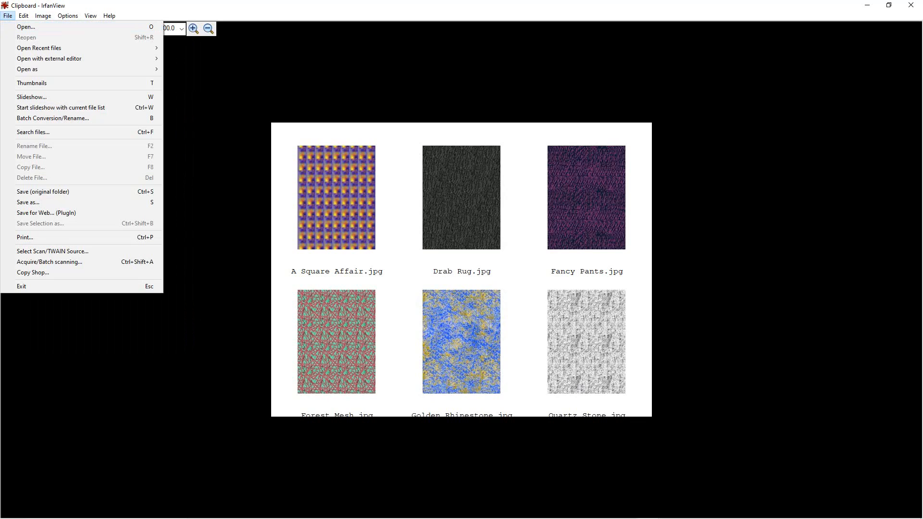
{"action": "key", "text": "t"}
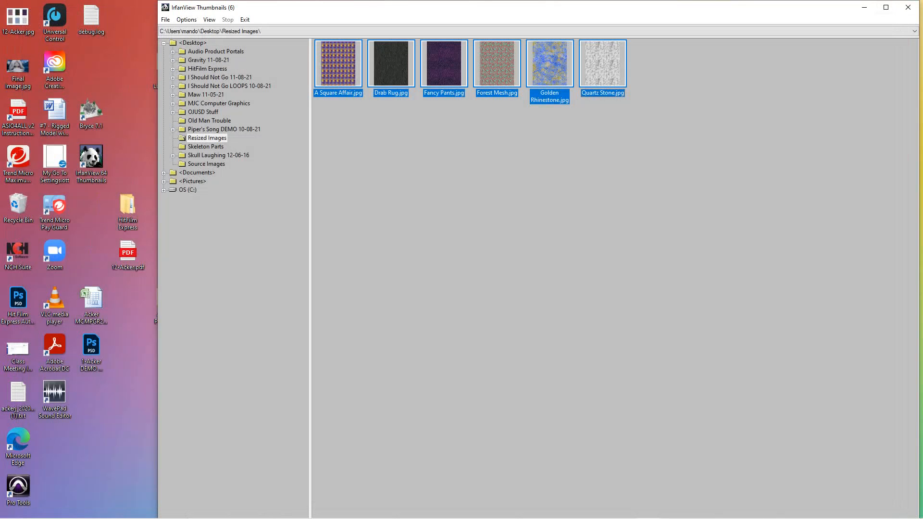
{"action": "left_click", "coordinate": [166, 20]}
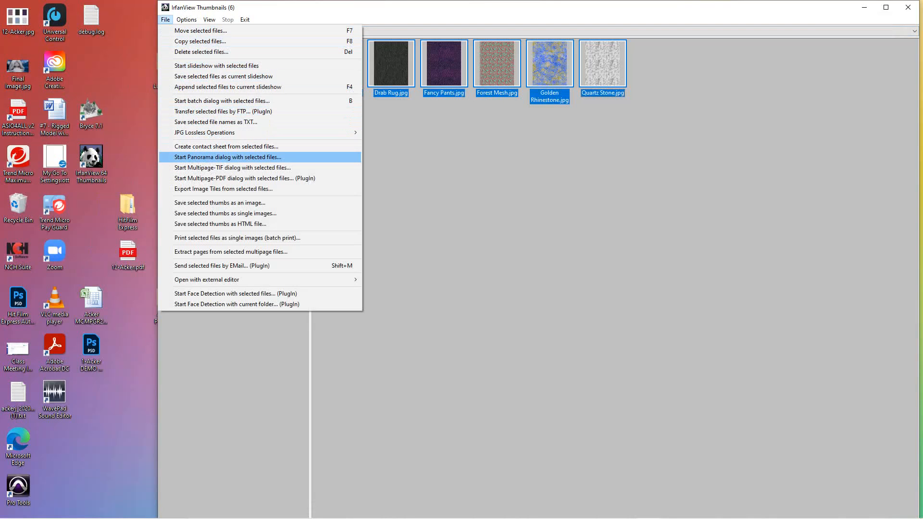
{"action": "left_click", "coordinate": [225, 146]}
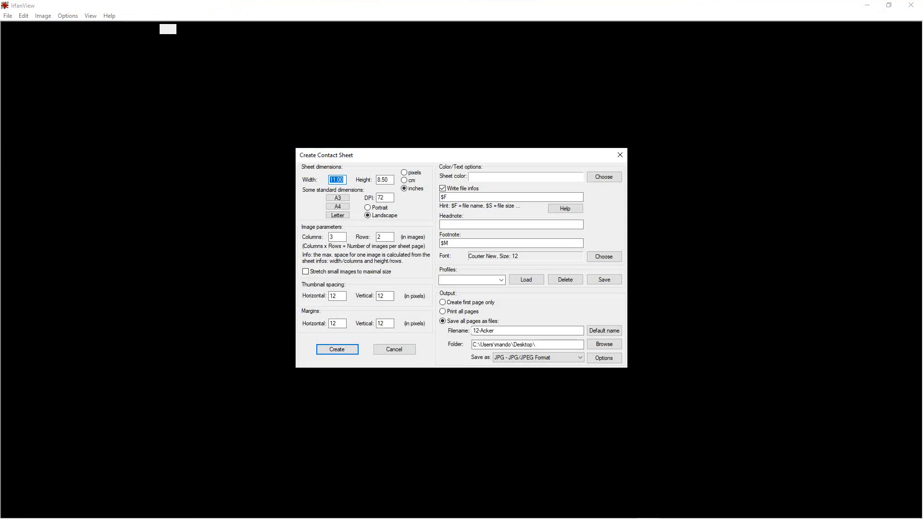
- Set the horizontal and vertical margins and thumbnail spacing to 20 pixels and create the sheet, replacing the existing file
{"action": "double_click", "coordinate": [333, 324]}
{"action": "type", "text": "20"}
{"action": "double_click", "coordinate": [381, 323]}
{"action": "type", "text": "20"}
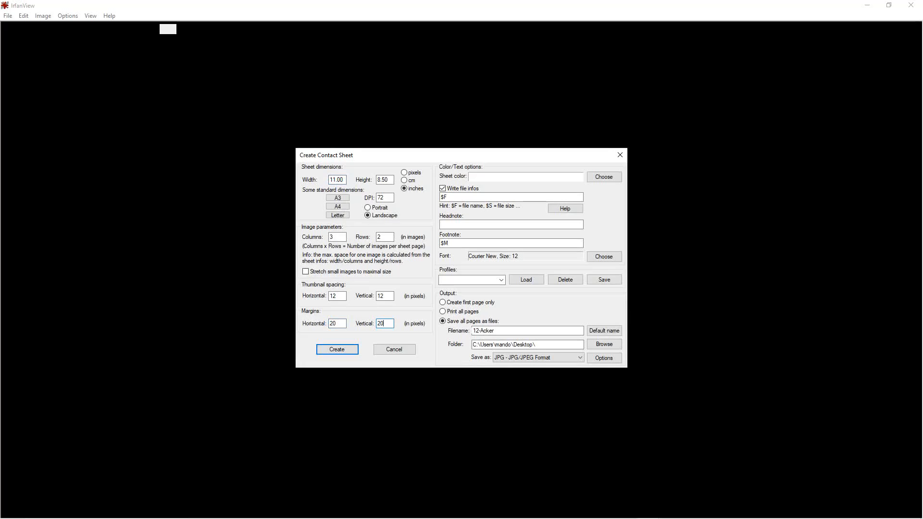
{"action": "double_click", "coordinate": [332, 296]}
{"action": "type", "text": "20"}
{"action": "key", "text": "Tab"}
{"action": "type", "text": "20"}
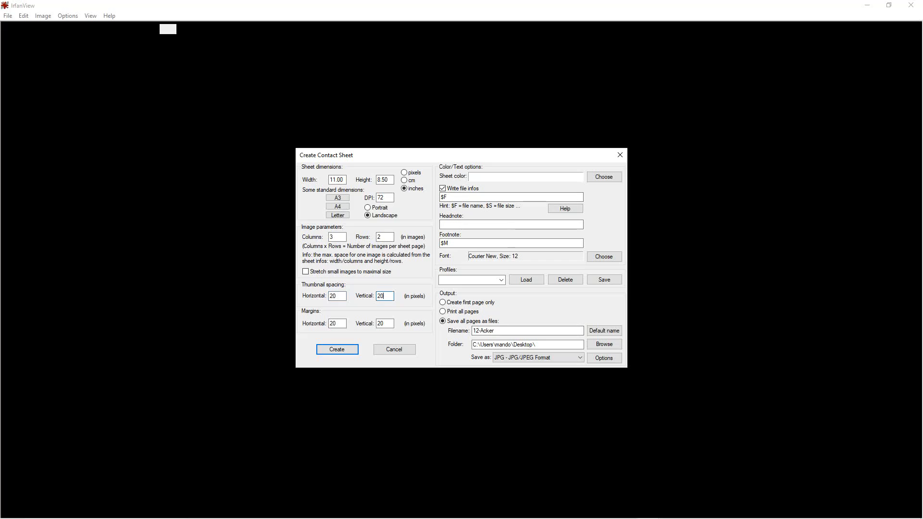
{"action": "key", "text": "Return"}
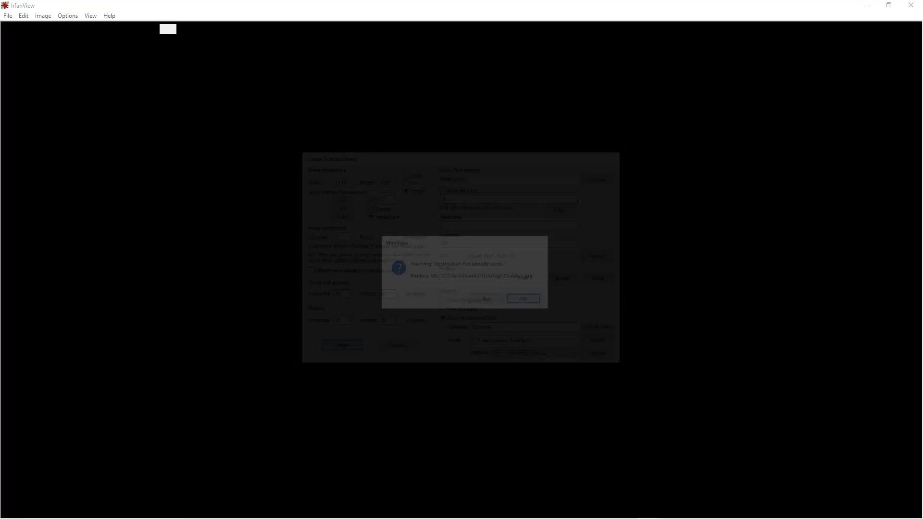
{"action": "left_click", "coordinate": [487, 300]}
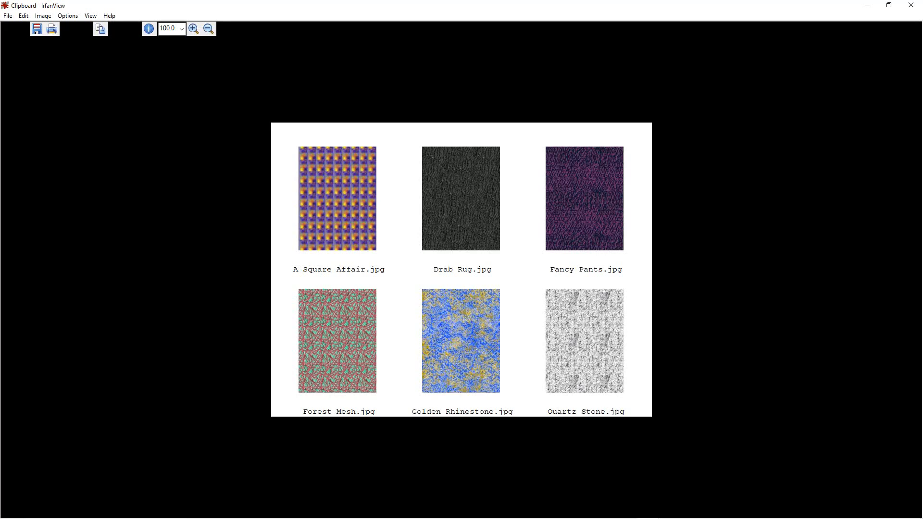
- Start saving a copy of the contact sheet to the Desktop, choosing the suggested existing JPG file name that begins with "12-"
{"action": "left_click", "coordinate": [8, 15]}
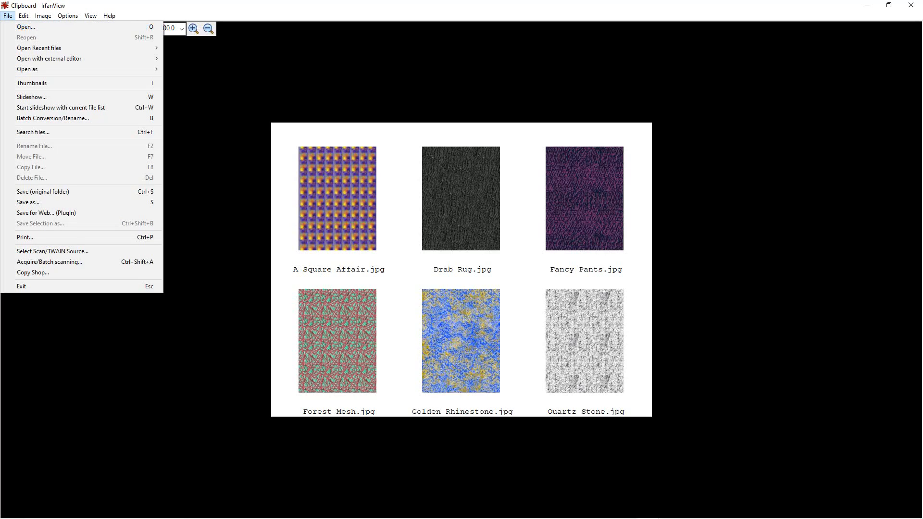
{"action": "left_click", "coordinate": [28, 202]}
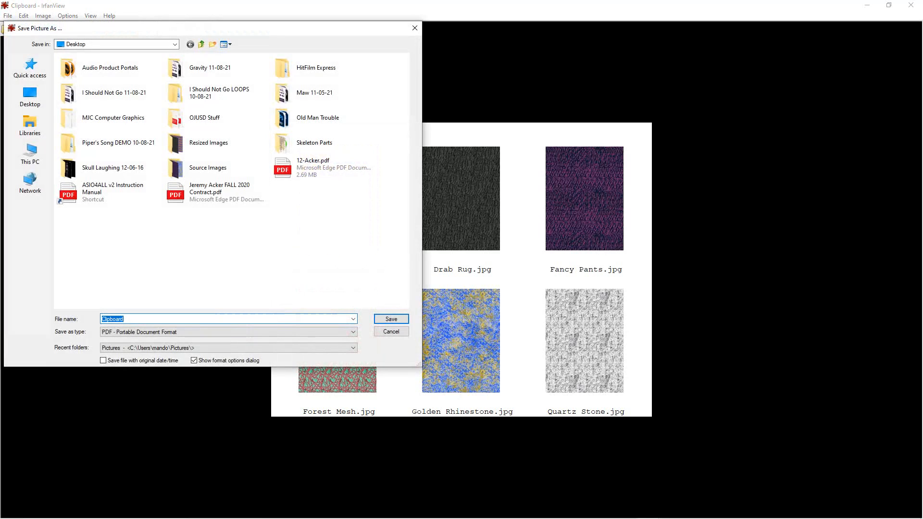
{"action": "type", "text": "12-"}
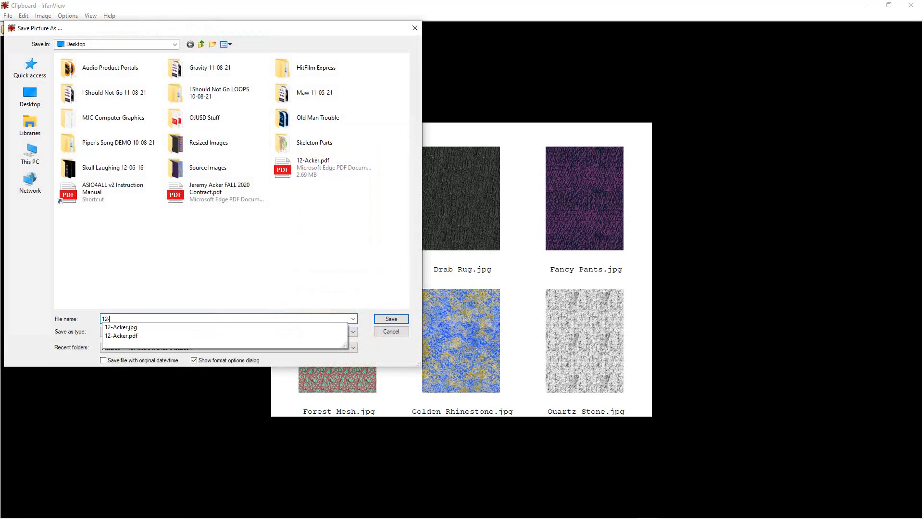
{"action": "type", "text": "Acker"}
{"action": "key", "text": "Up"}
{"action": "key", "text": "Return"}
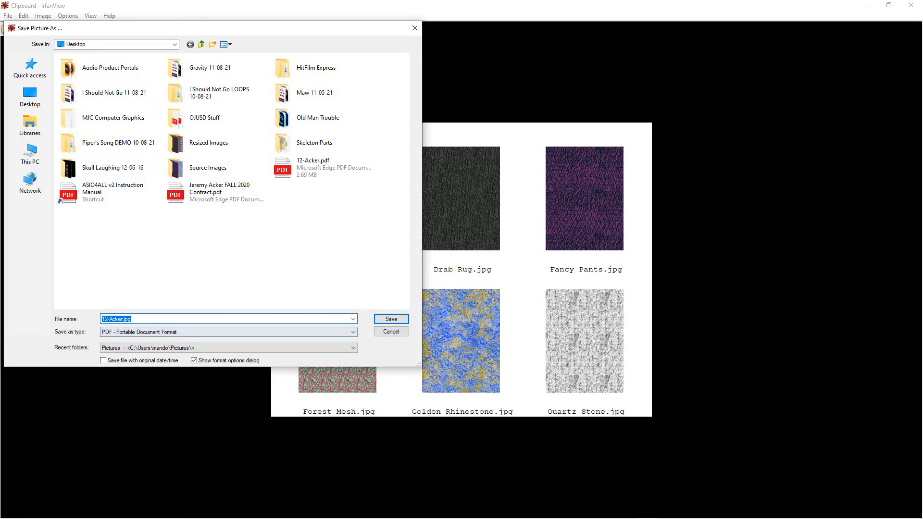
- Set the save format to JPG - JPG/JPEG Format and save the contact sheet, replacing the existing file
{"action": "left_click", "coordinate": [229, 331]}
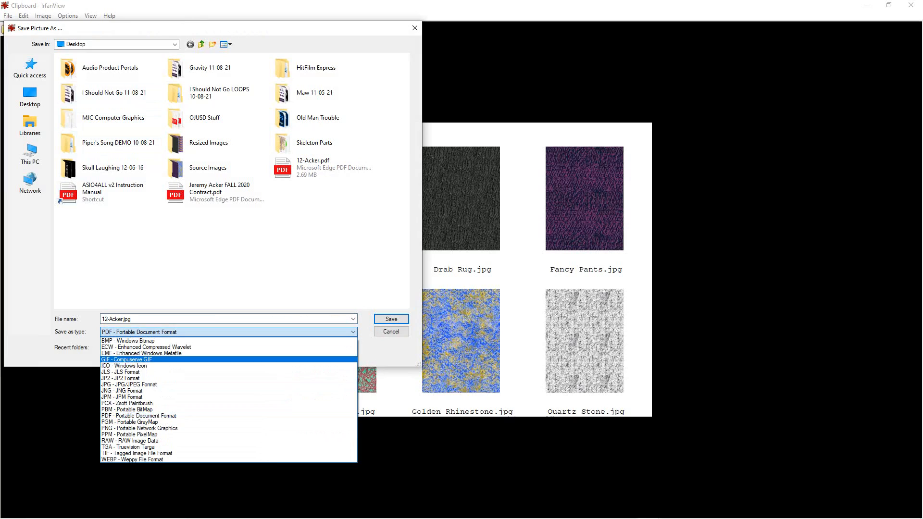
{"action": "left_click", "coordinate": [228, 415]}
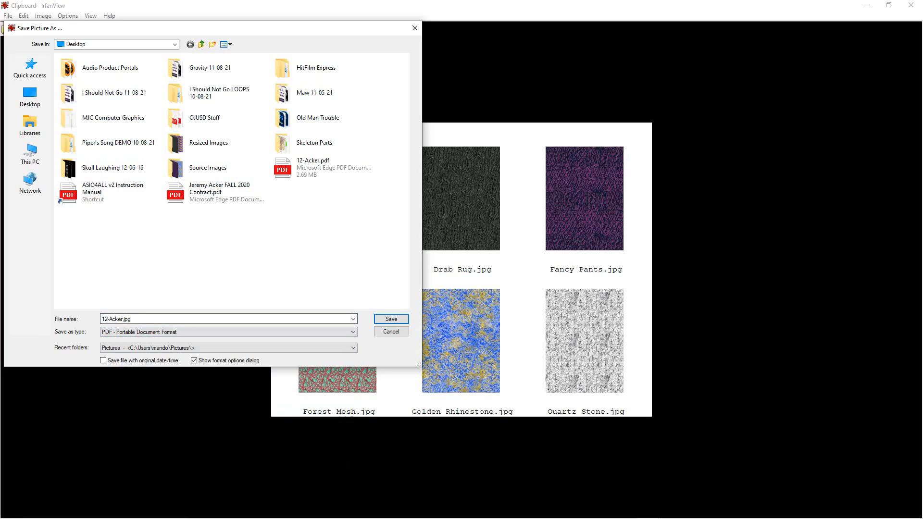
{"action": "left_click", "coordinate": [141, 319]}
{"action": "left_click", "coordinate": [139, 319]}
{"action": "left_click", "coordinate": [228, 332]}
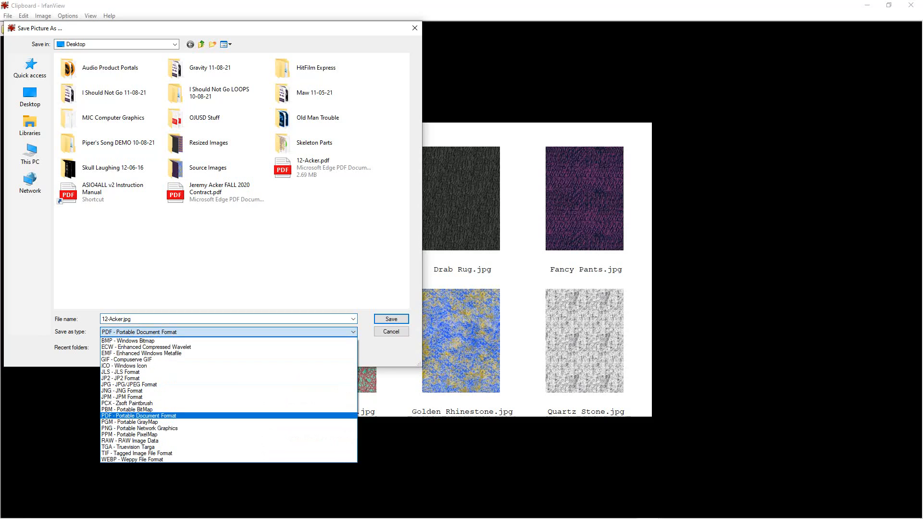
{"action": "key", "text": "Return"}
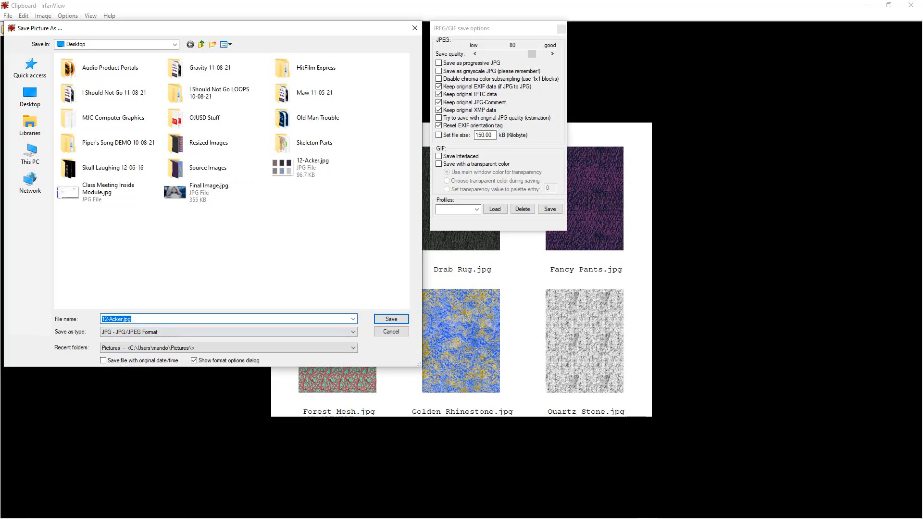
{"action": "left_click", "coordinate": [550, 209]}
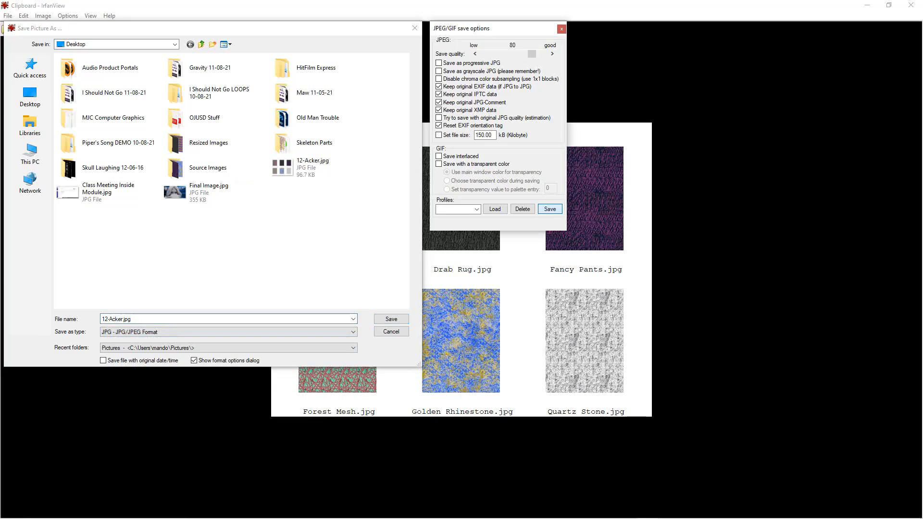
{"action": "left_click", "coordinate": [391, 319]}
{"action": "left_click", "coordinate": [487, 299]}
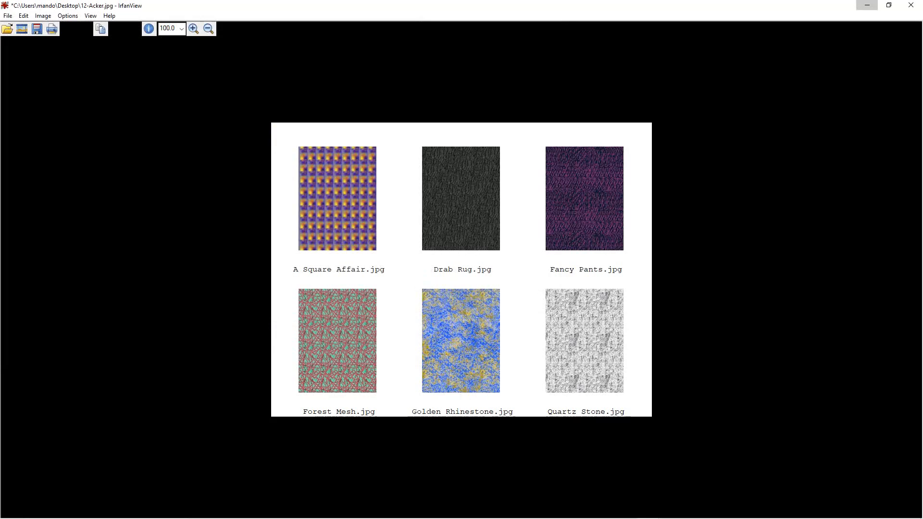
- Clear the IrfanView windows, then move the contact sheet JPG to the middle of the desktop and open it in Photos
{"action": "left_click", "coordinate": [867, 5]}
{"action": "left_click", "coordinate": [907, 7]}
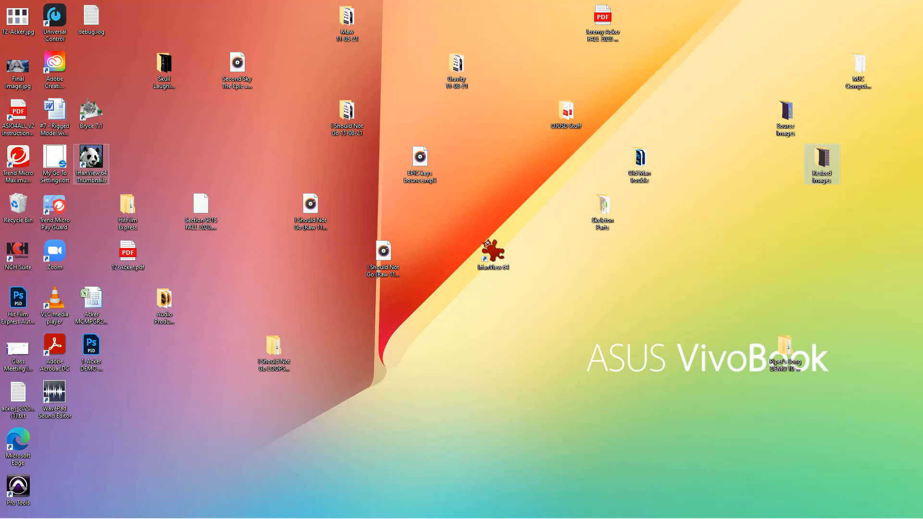
{"action": "left_click_drag", "start_coordinate": [18, 17], "coordinate": [529, 206]}
{"action": "double_click", "coordinate": [529, 206]}
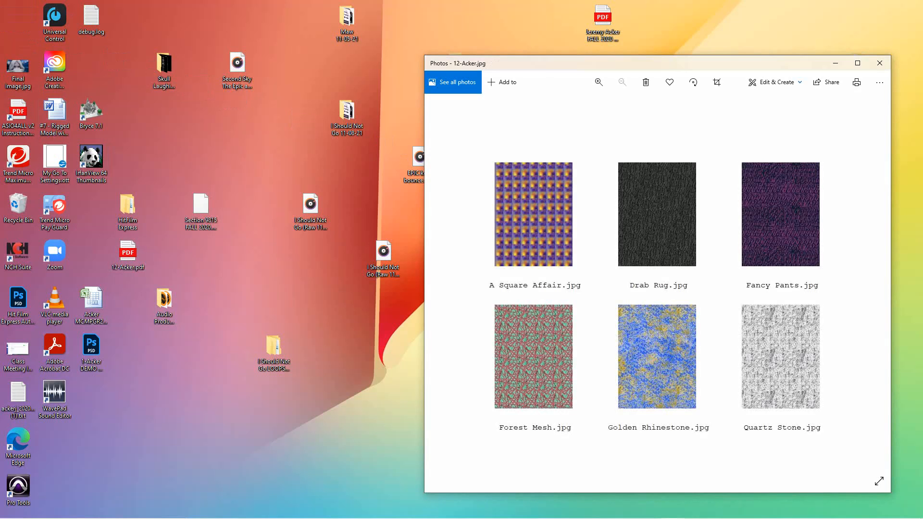